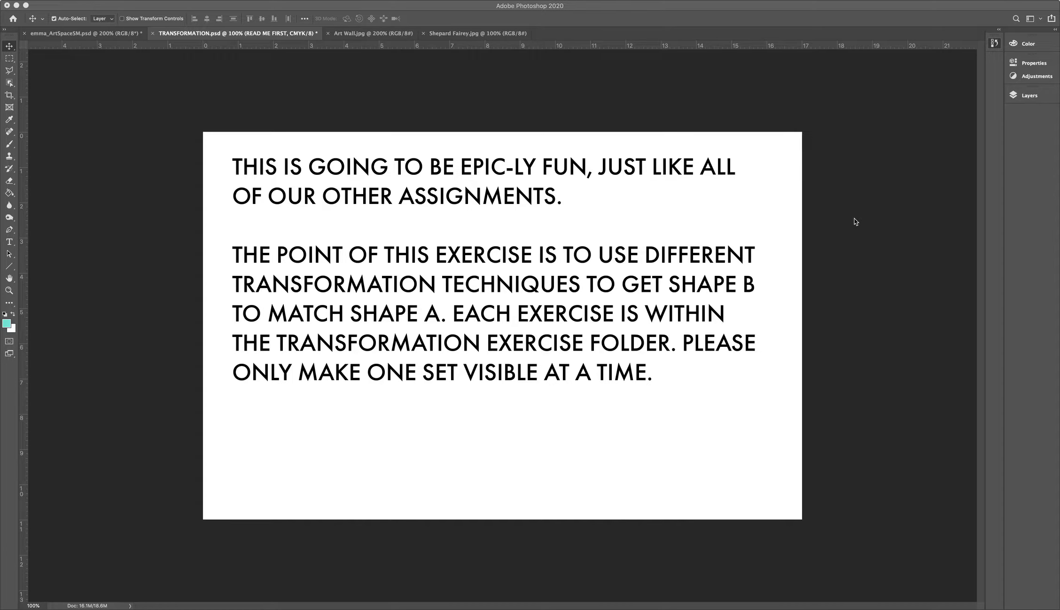
- Show the Layers panel and resize it so layer names and BACKGROUND are visible
left_click(1017, 97)
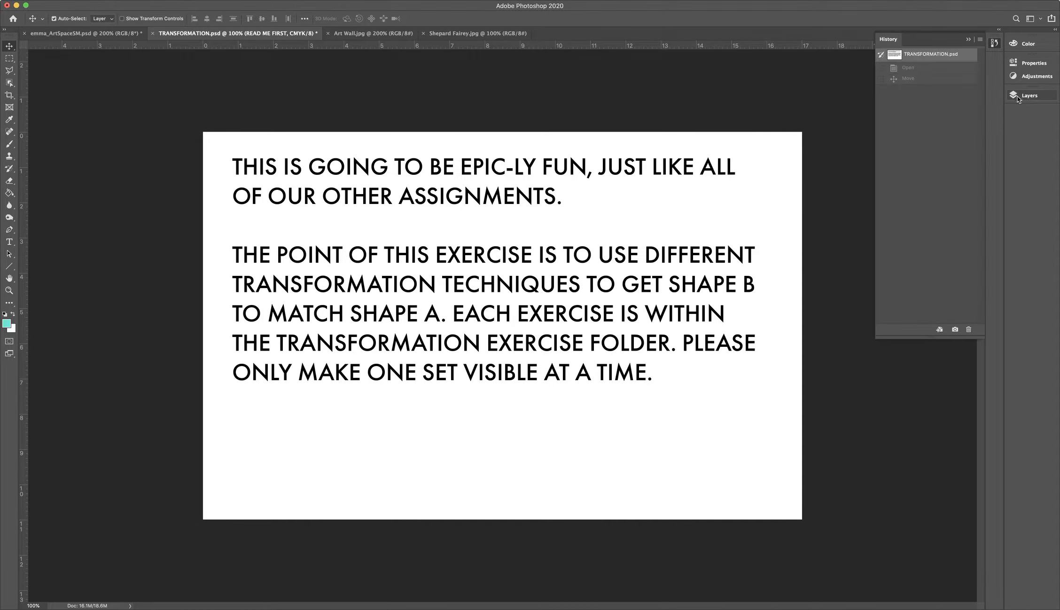
left_click(1020, 98)
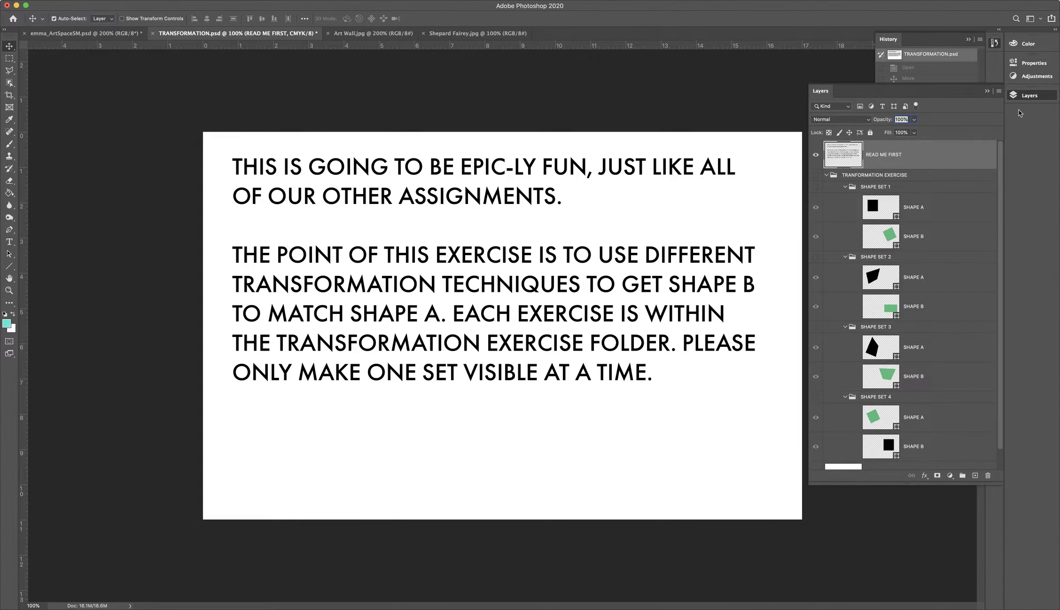
scroll(923, 236, "down", 2)
scroll(928, 263, "up", 2)
left_click_drag(807, 367, 893, 367)
left_click_drag(958, 483, 959, 554)
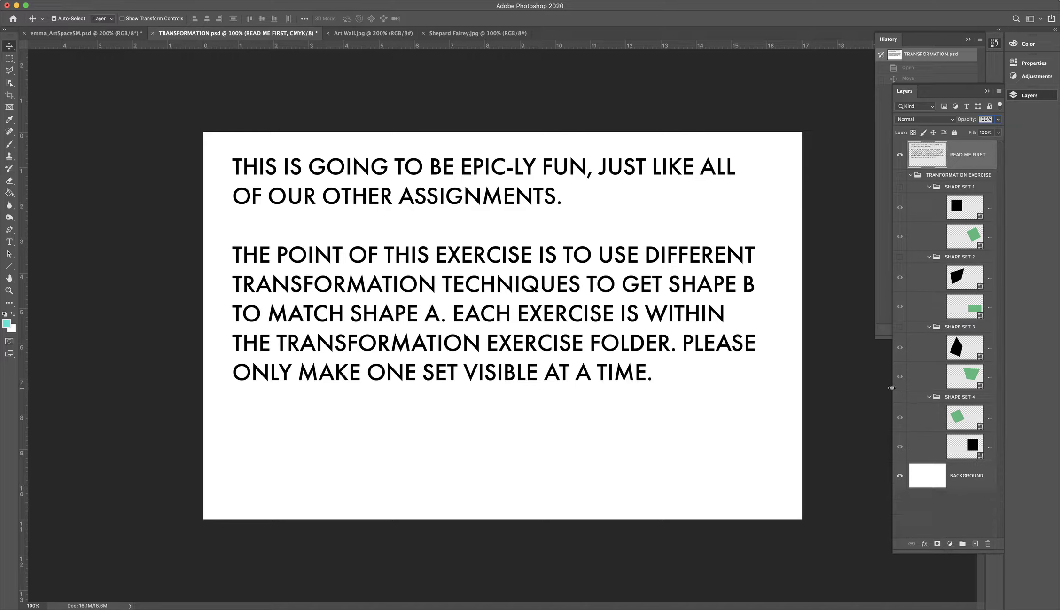
left_click_drag(891, 389, 832, 388)
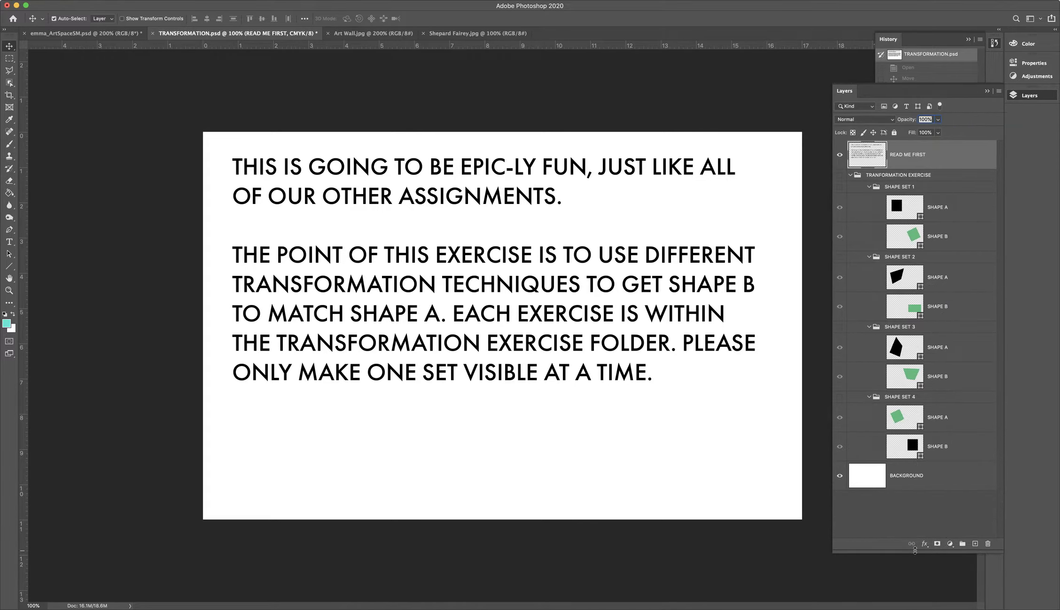
left_click_drag(912, 552, 912, 525)
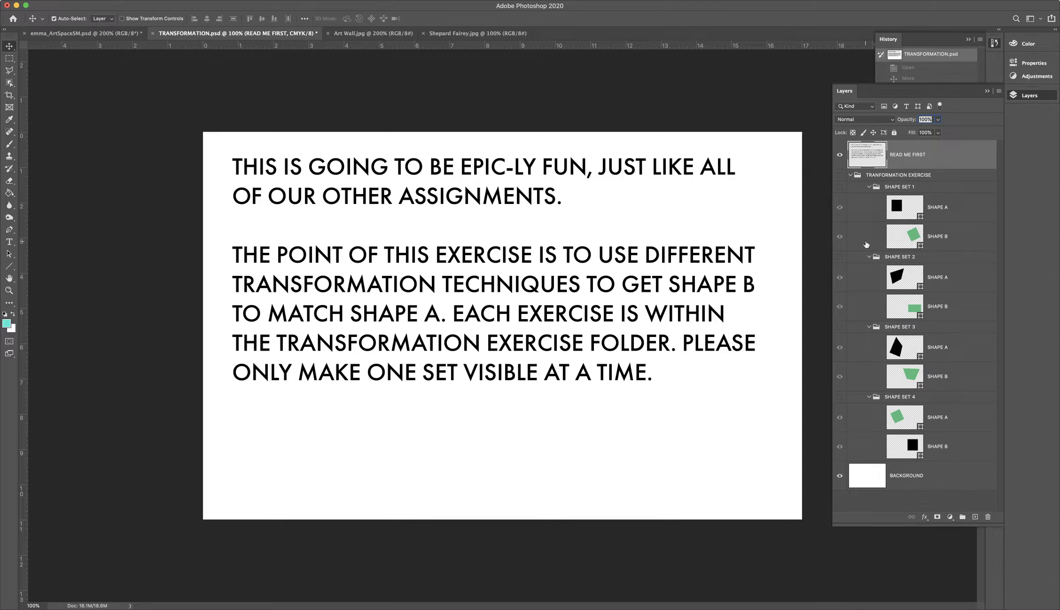
- Leave the TRANFORMATION EXERCISE folder expanded so Shape Sets 1–4 are listed
left_click(850, 175)
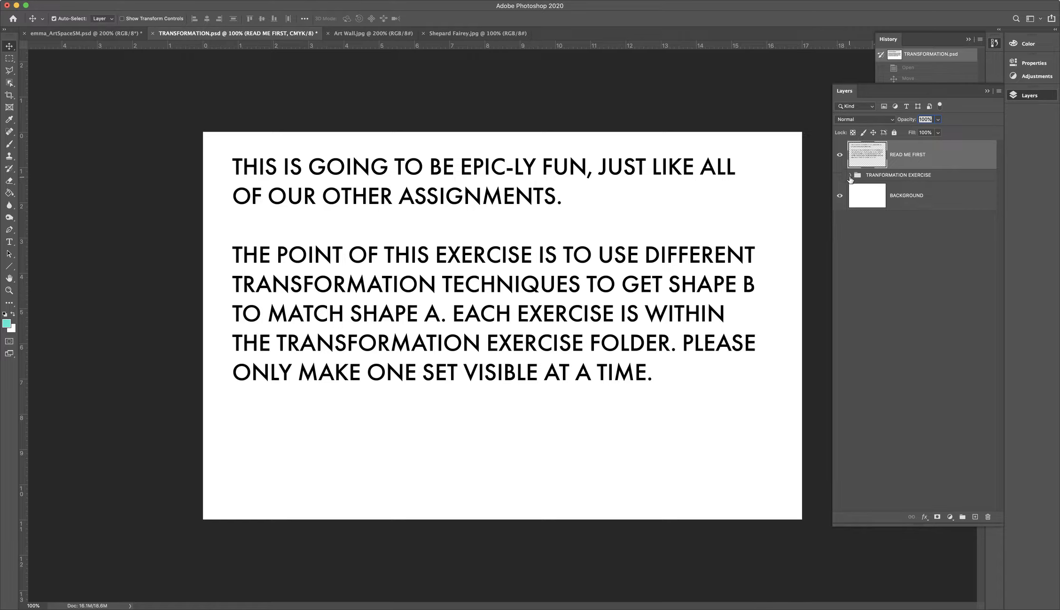
left_click(850, 175)
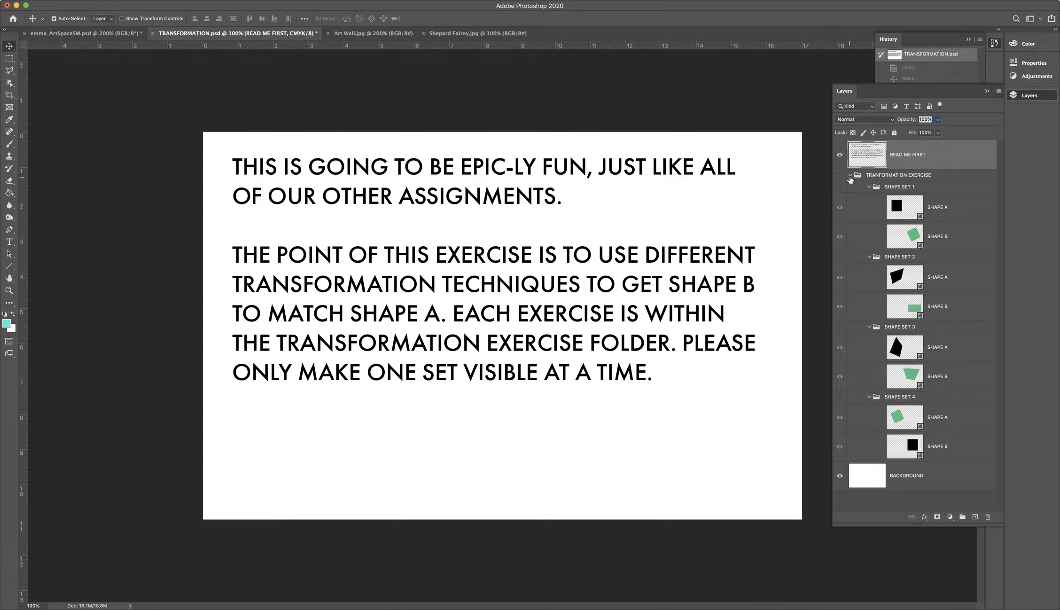
left_click(850, 175)
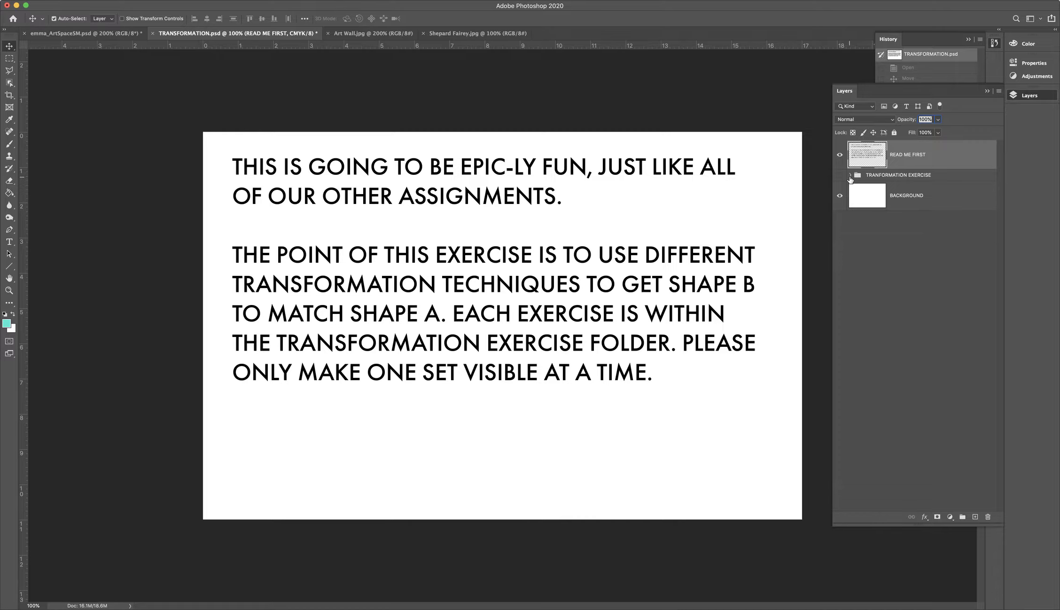
left_click(850, 176)
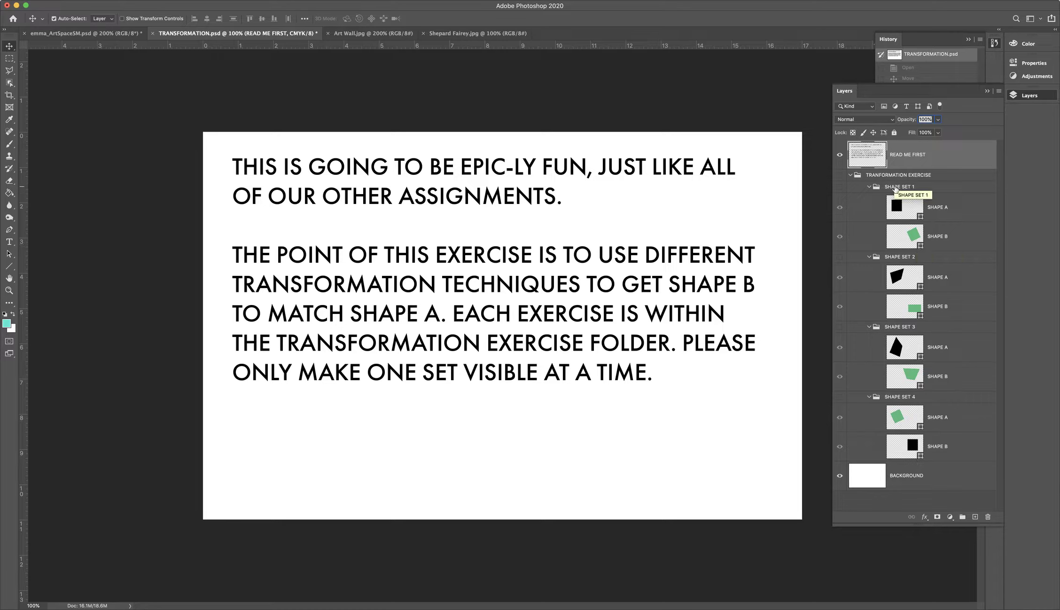
- Make TRANFORMATION EXERCISE and SHAPE SET 1 visible, hide READ ME FIRST, and select SHAPE A
left_click(839, 187)
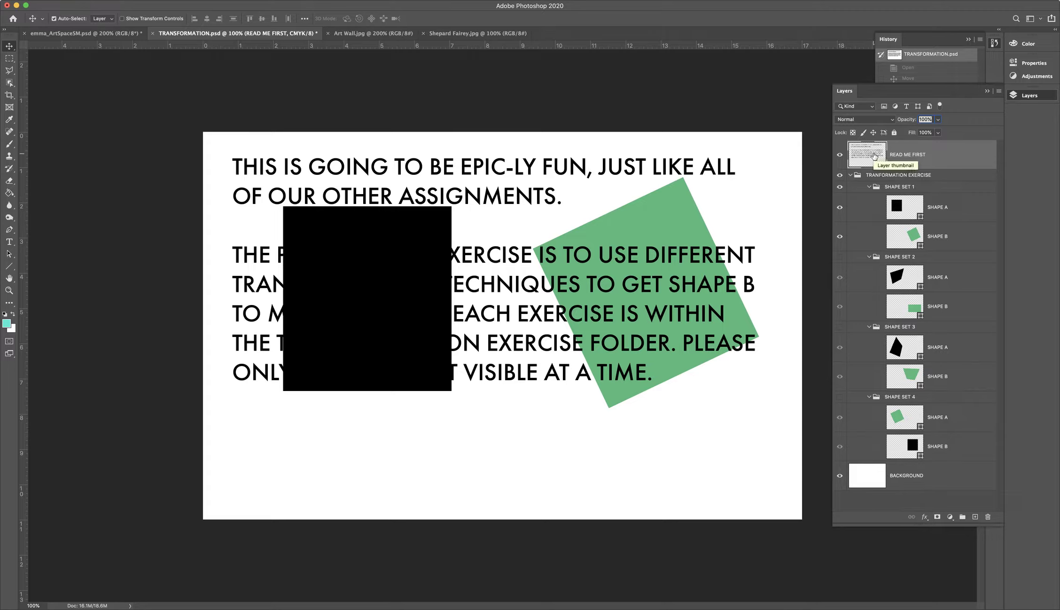
left_click(839, 157)
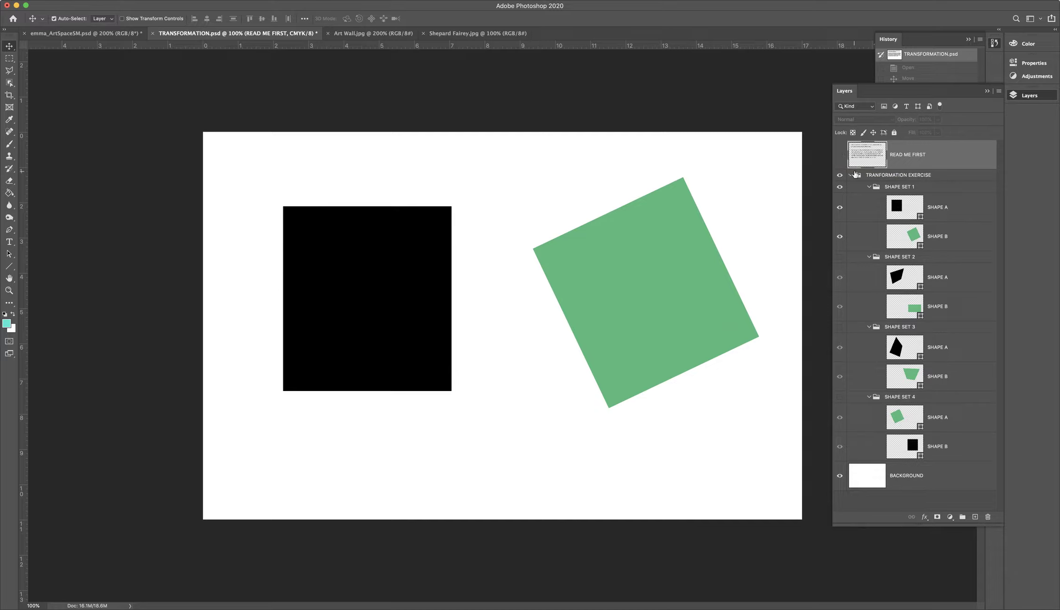
left_click(943, 212)
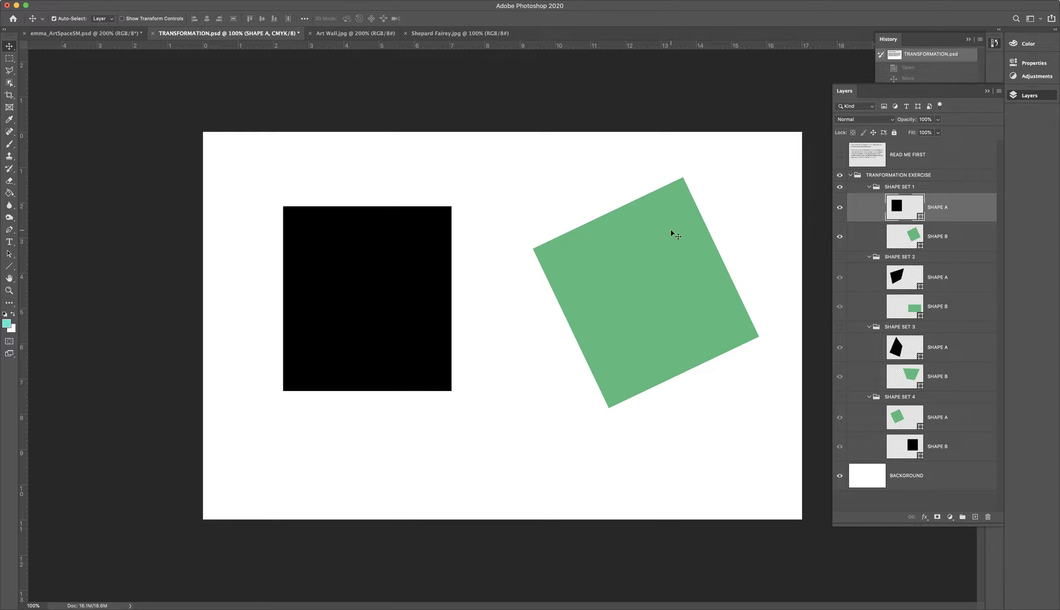
- Free-transform the black square onto the green square, rotating it about -25°, and commit
key("super+t")
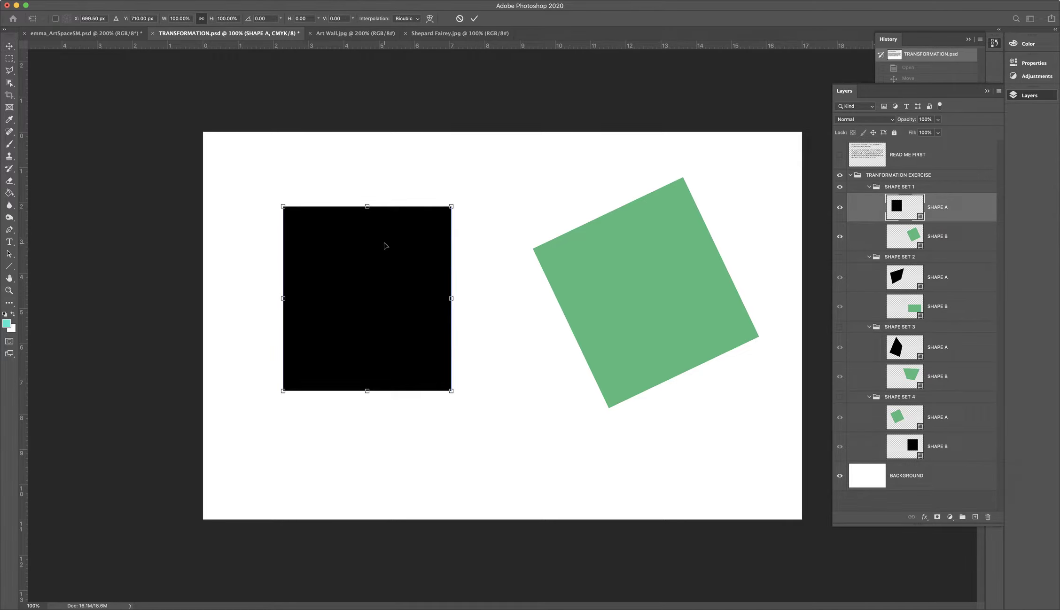
left_click_drag(380, 238, 647, 267)
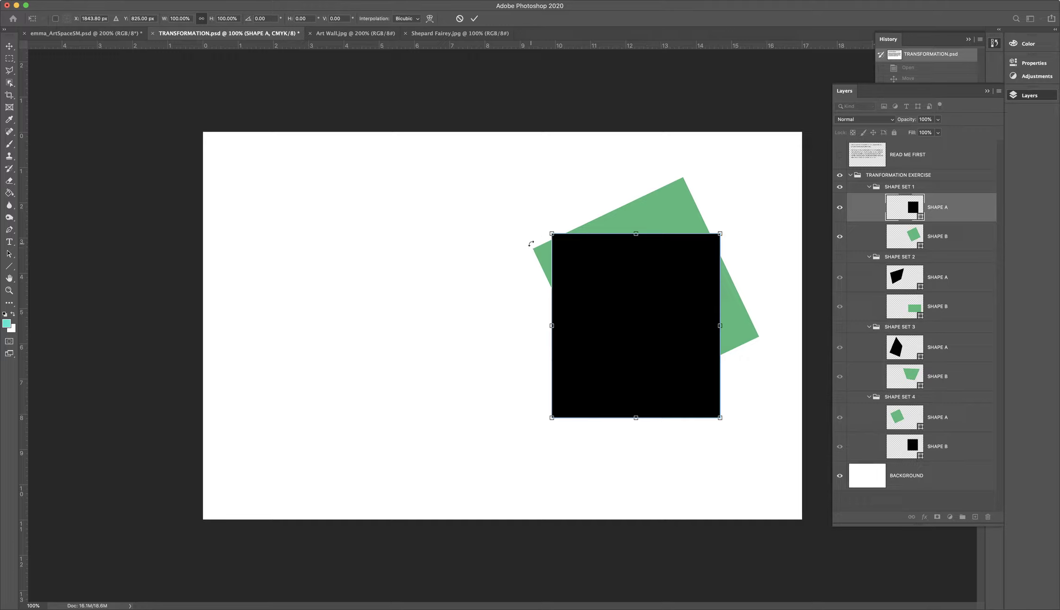
left_click_drag(627, 253, 618, 268)
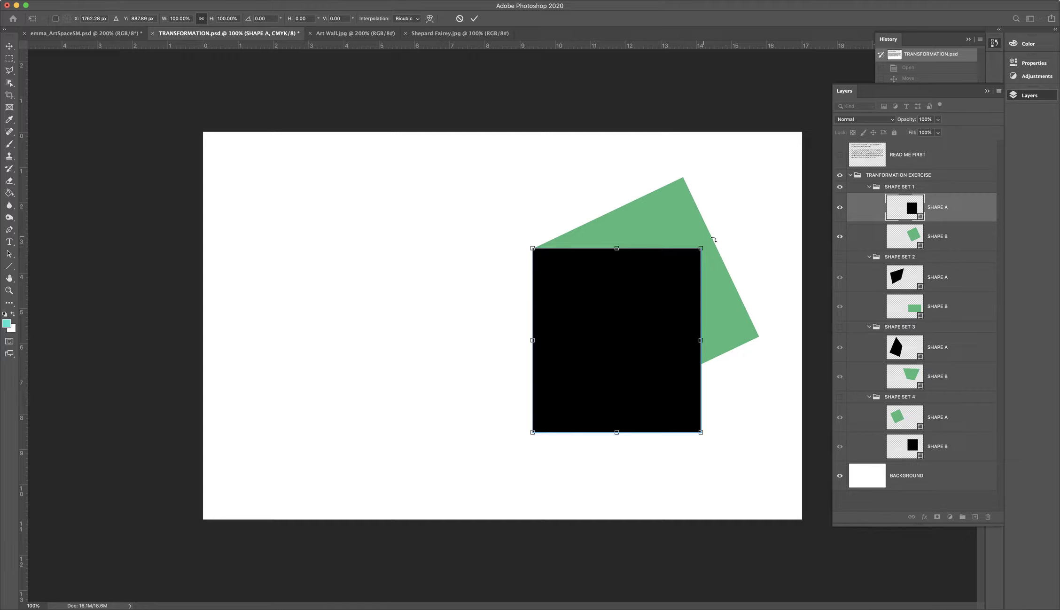
left_click_drag(713, 239, 635, 198)
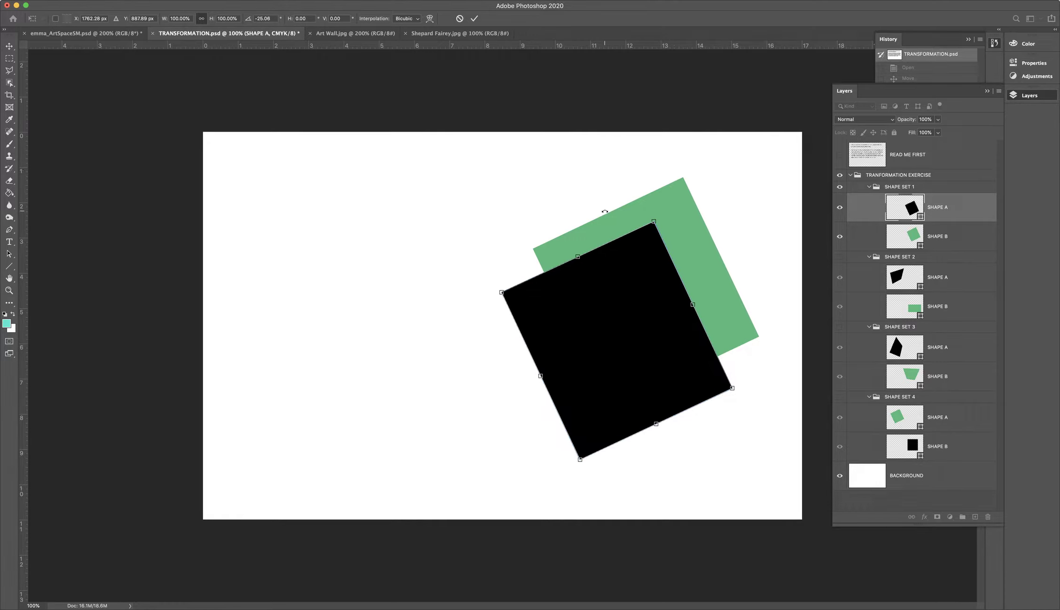
left_click_drag(611, 280, 638, 243)
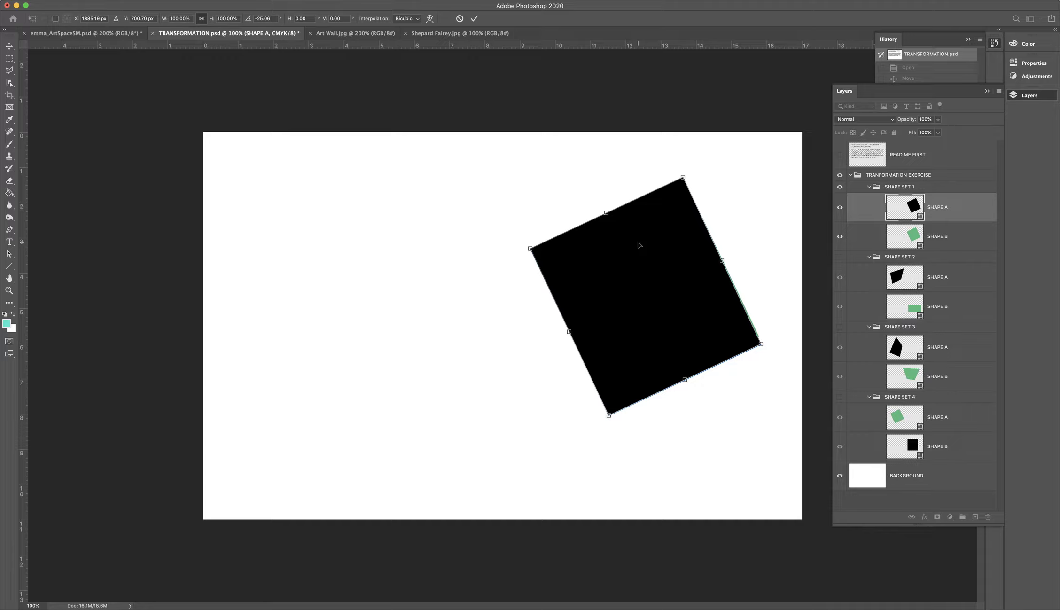
key("Return")
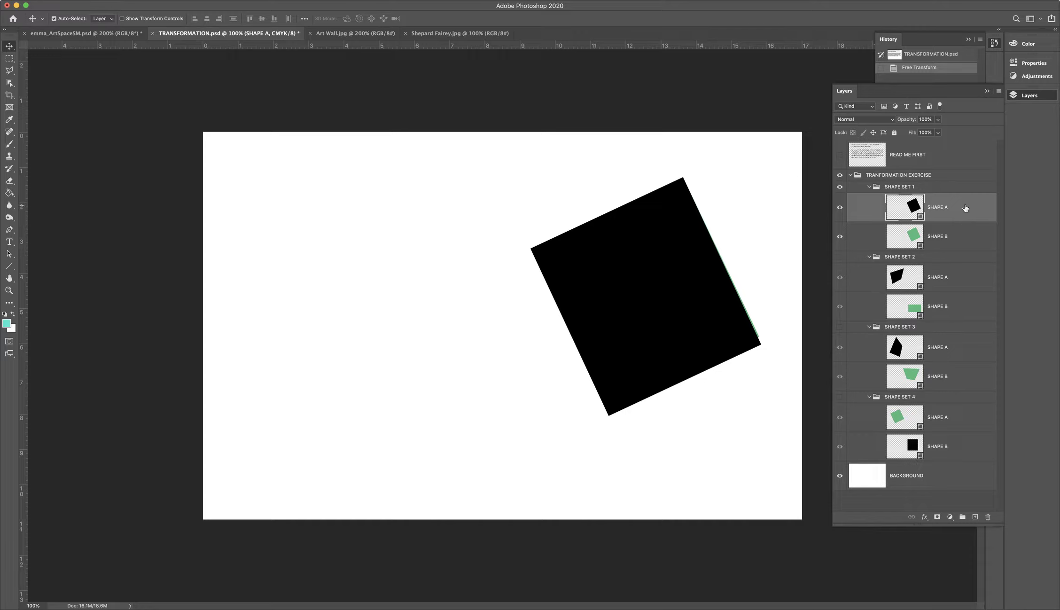
- Move SHAPE A below SHAPE B, cancel a trial resize, and restart Free Transform
left_click_drag(965, 208, 958, 244)
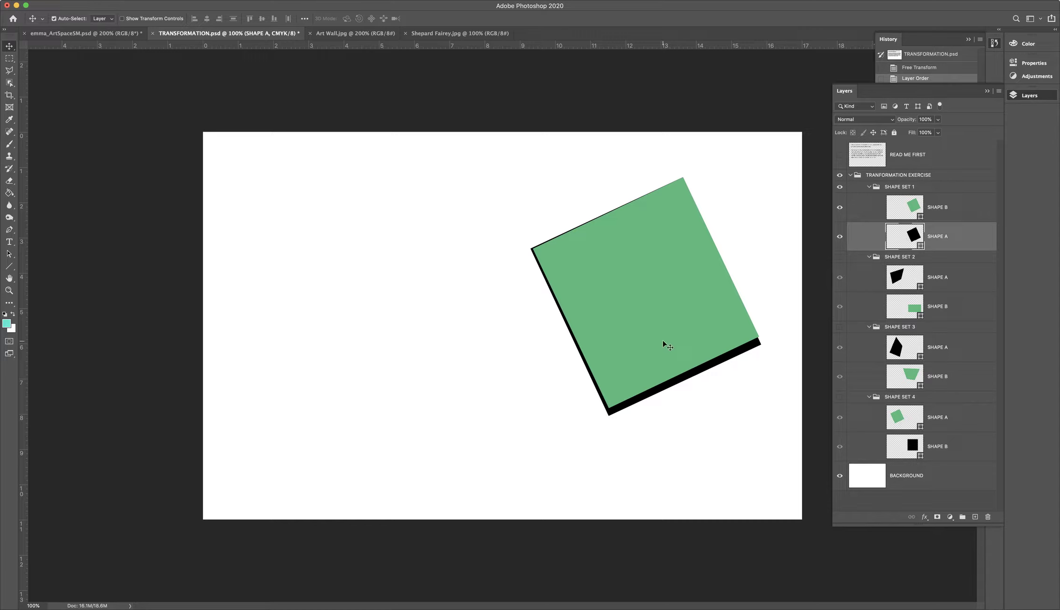
key("super+t")
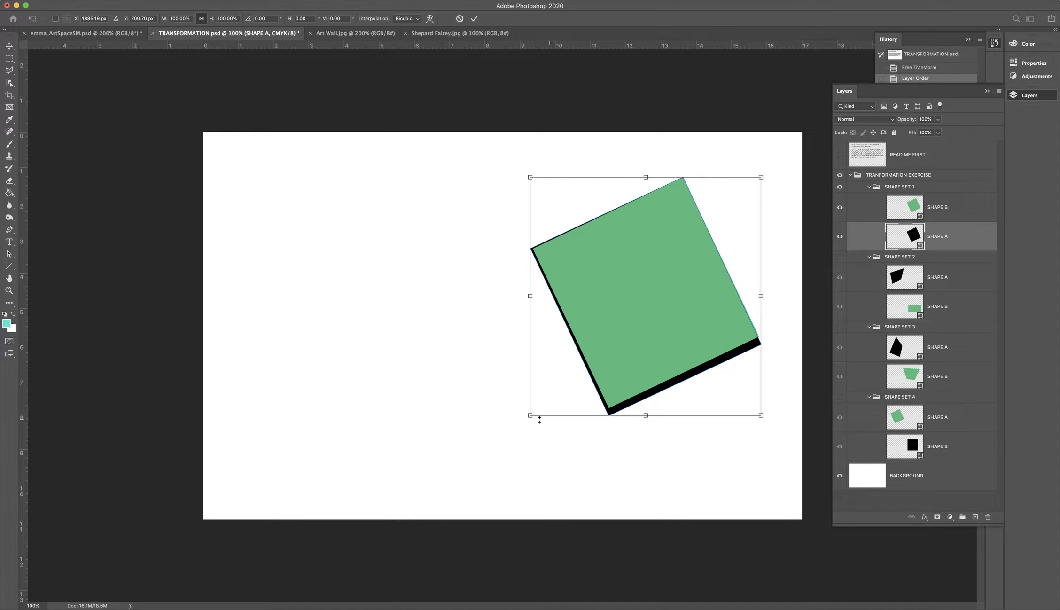
left_click_drag(530, 296, 498, 296)
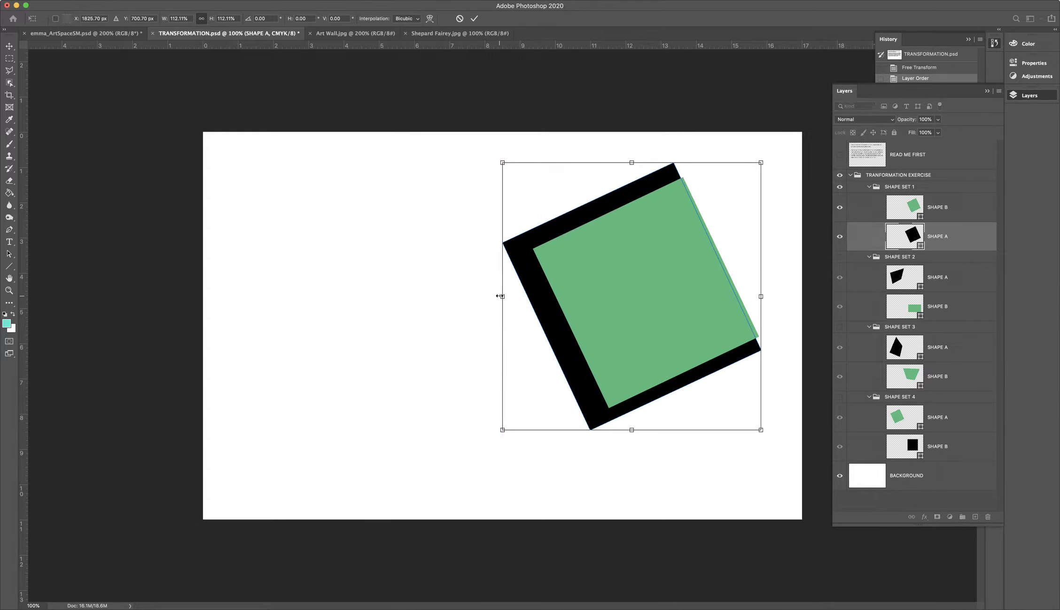
key("Escape")
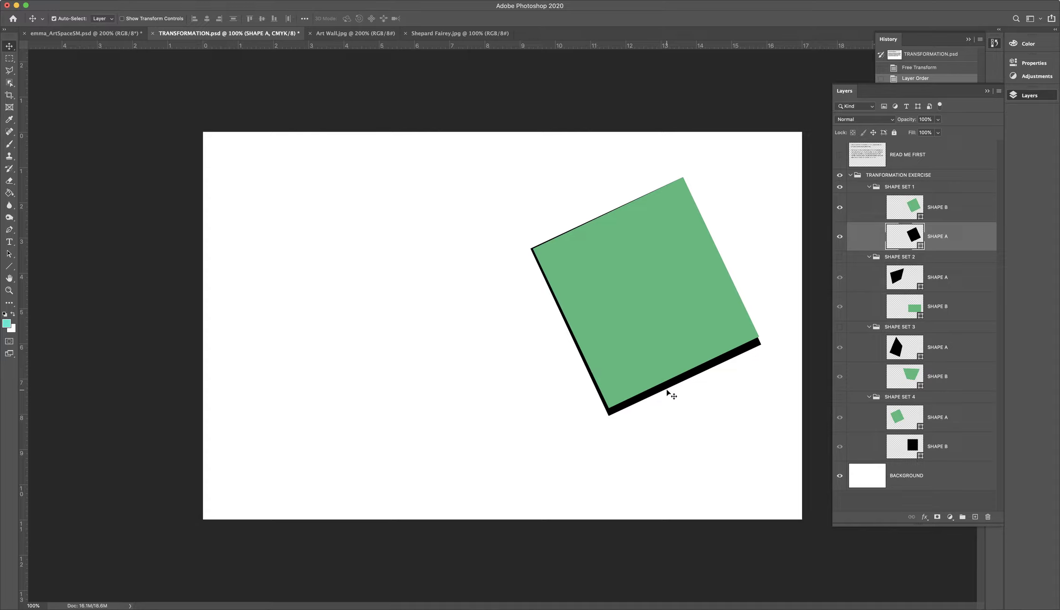
key("super+t")
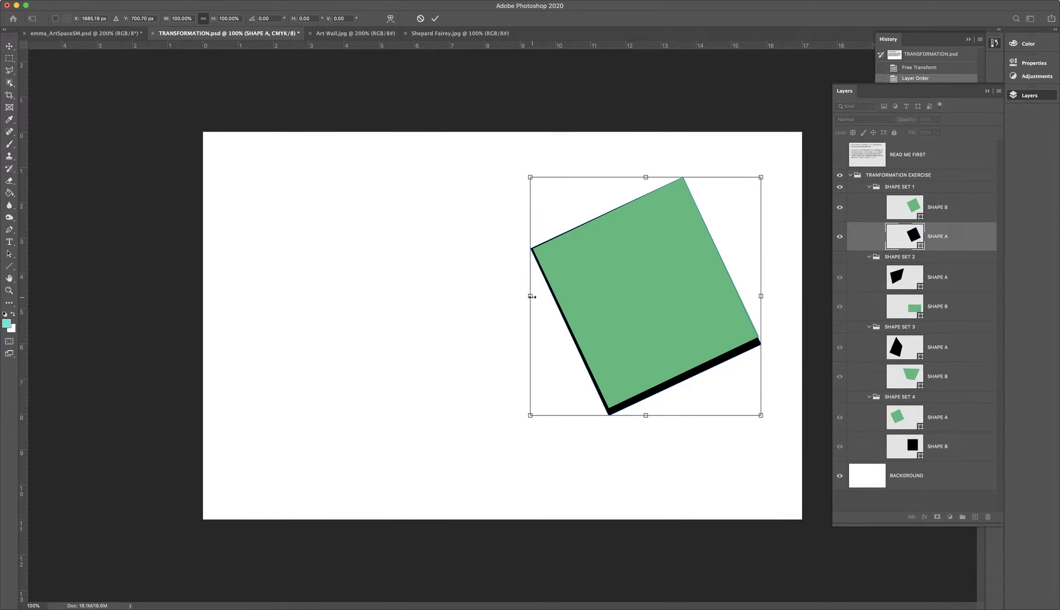
left_click_drag(531, 297, 602, 353)
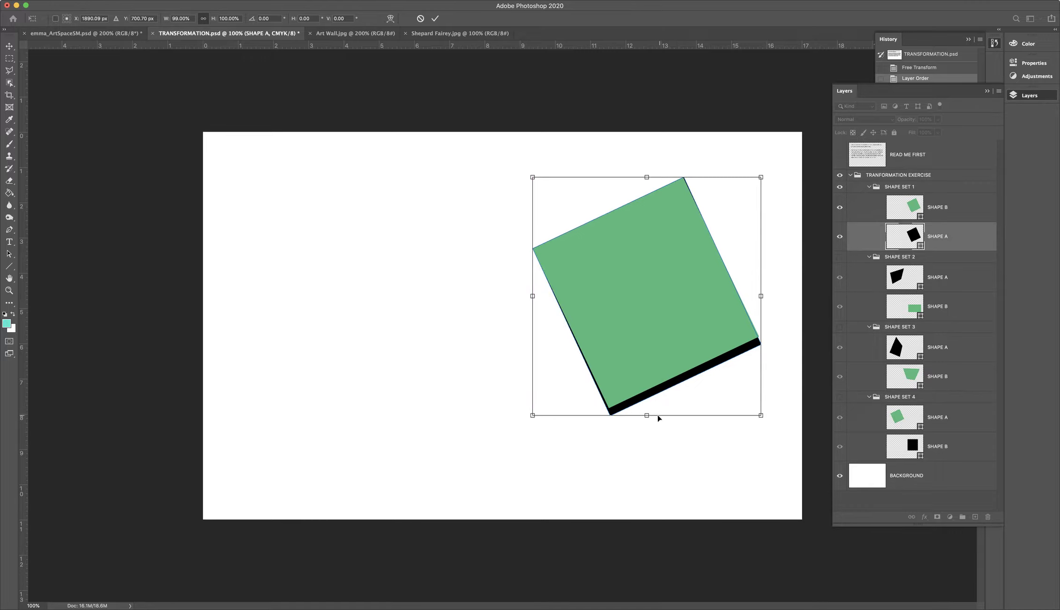
left_click_drag(647, 415, 647, 407)
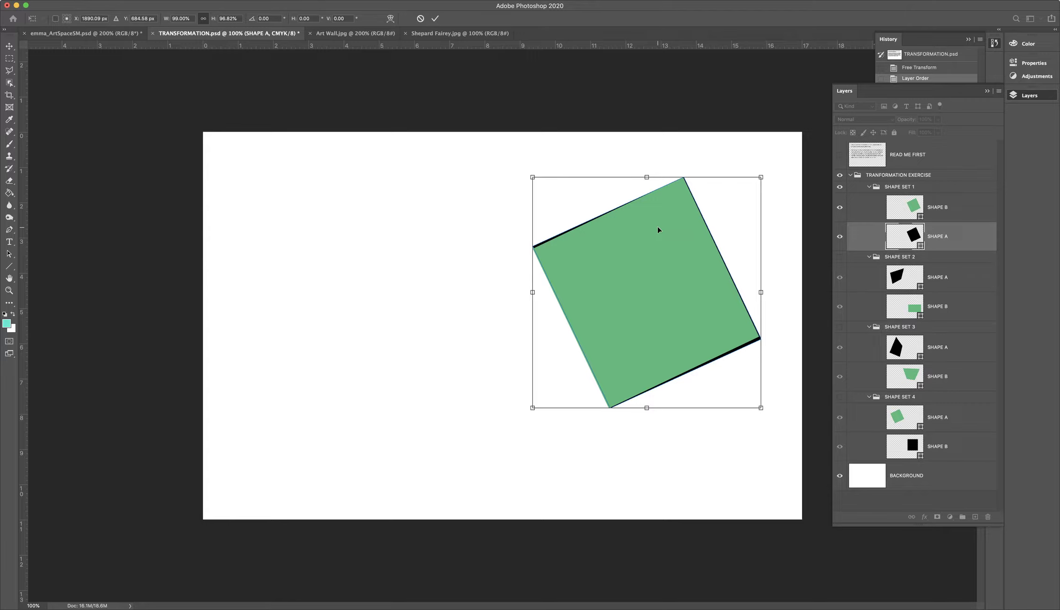
key("Return")
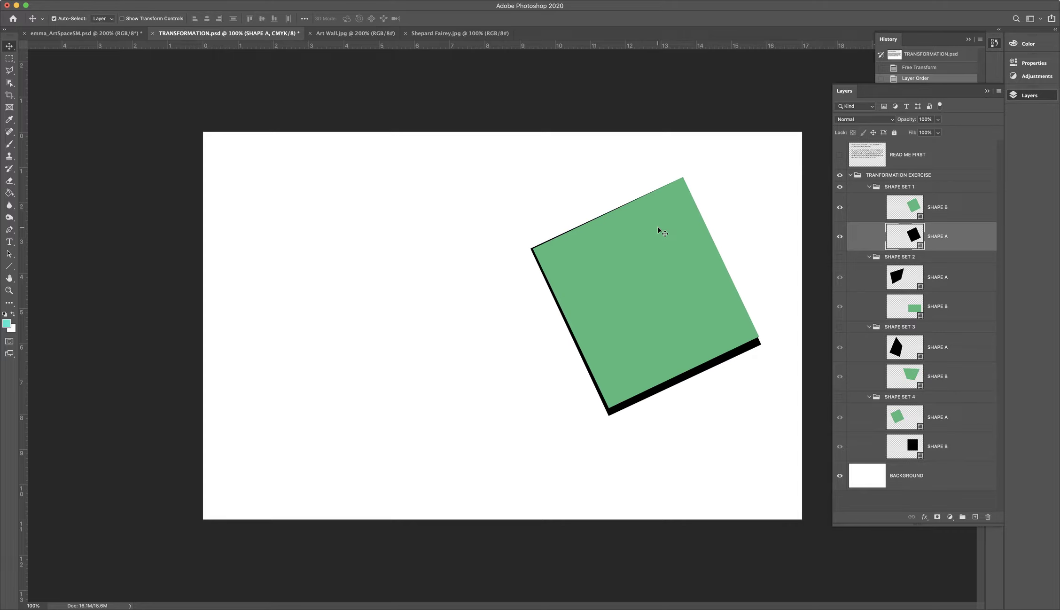
key("super+t")
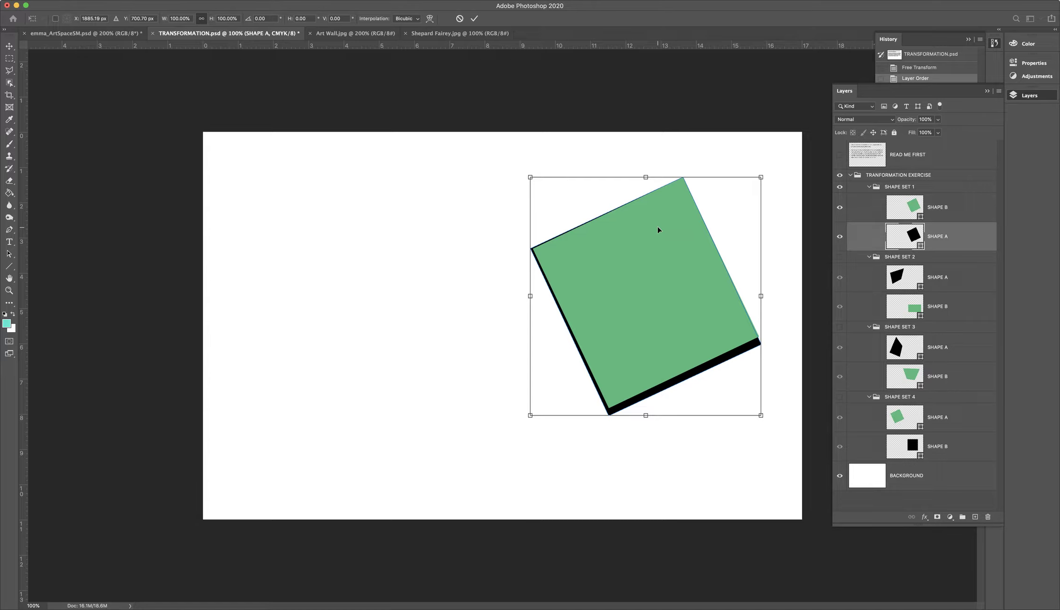
- Skew the black shape's bottom edge and bottom-right corner toward the green square's edges
right_click(658, 230)
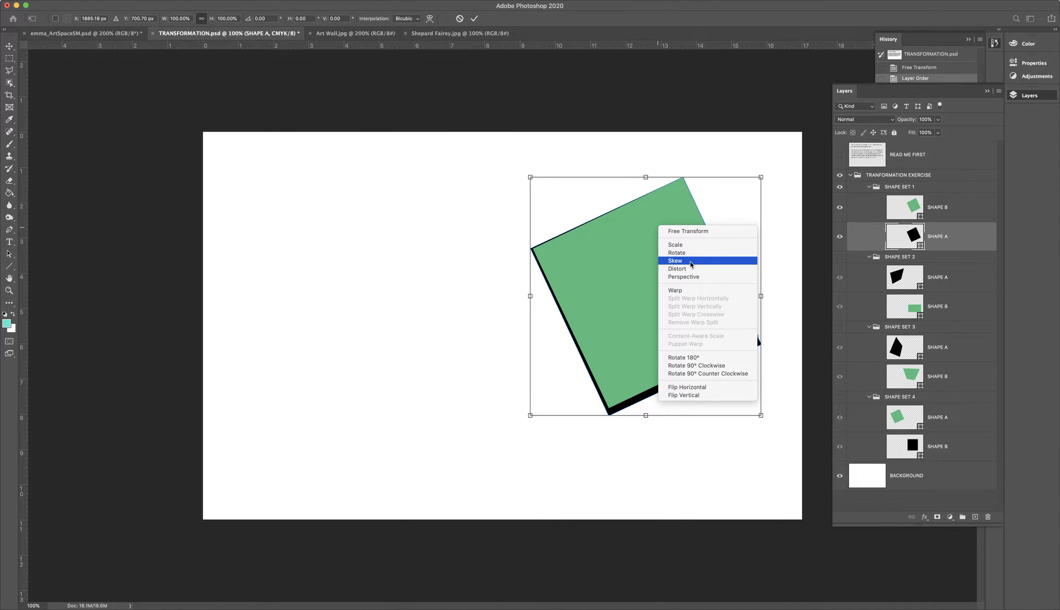
left_click(690, 261)
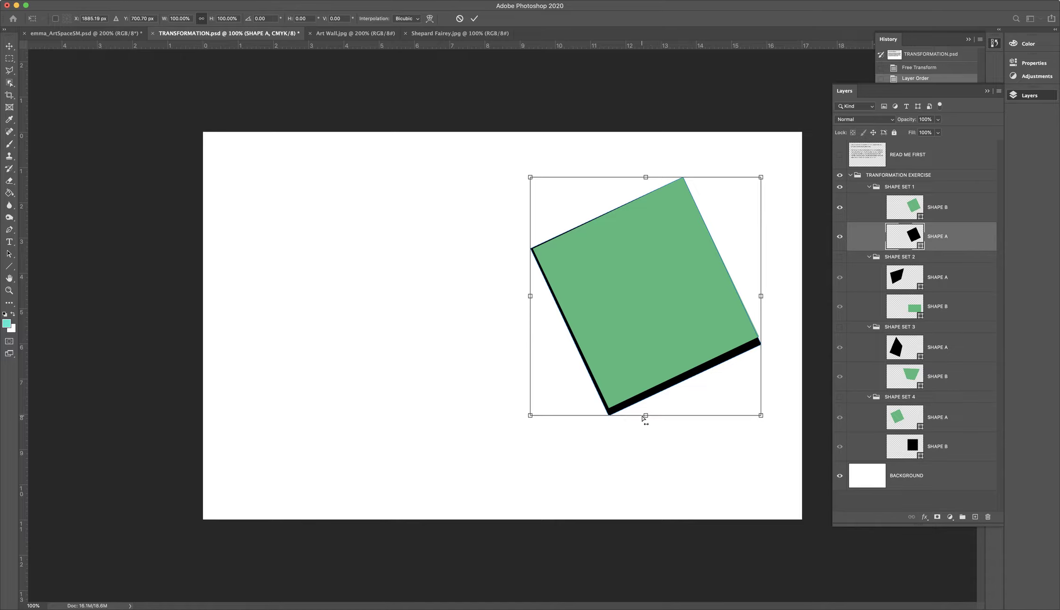
left_click_drag(645, 415, 761, 403)
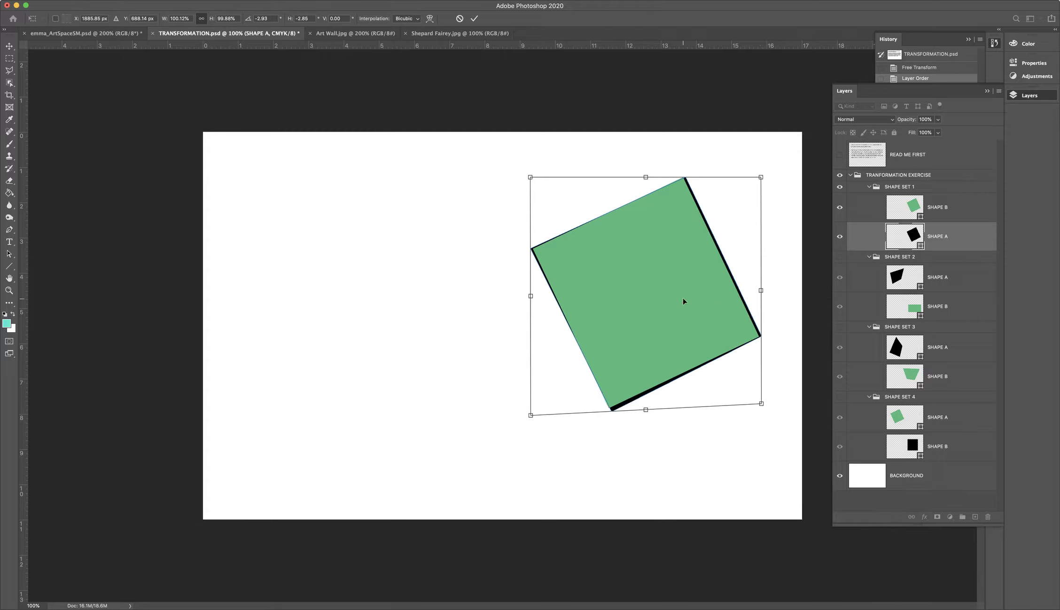
mouse_move(761, 403)
left_mouse_down()
mouse_move(760, 395)
mouse_move(765, 403)
left_mouse_up()
- Switch to Distort and align the black square's bottom corners with the green square's lower edge
right_click(728, 393)
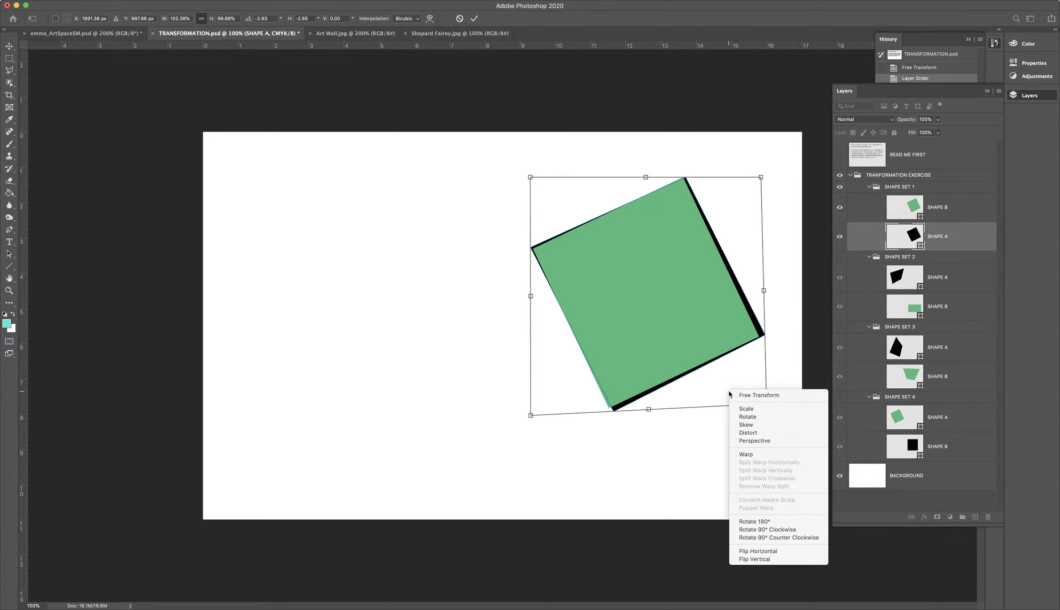
left_click(750, 433)
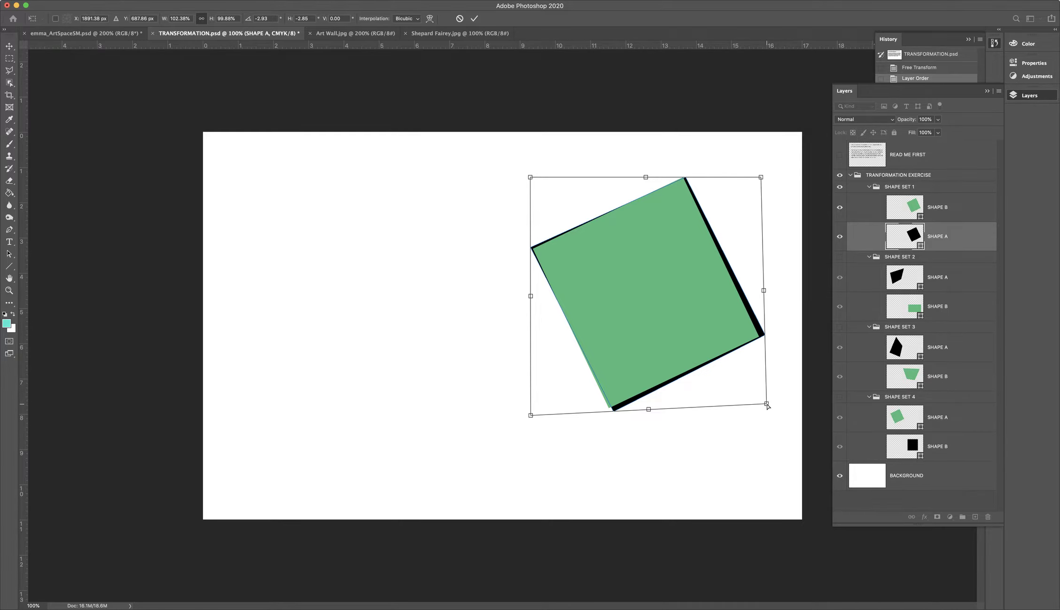
left_click_drag(531, 415, 524, 411)
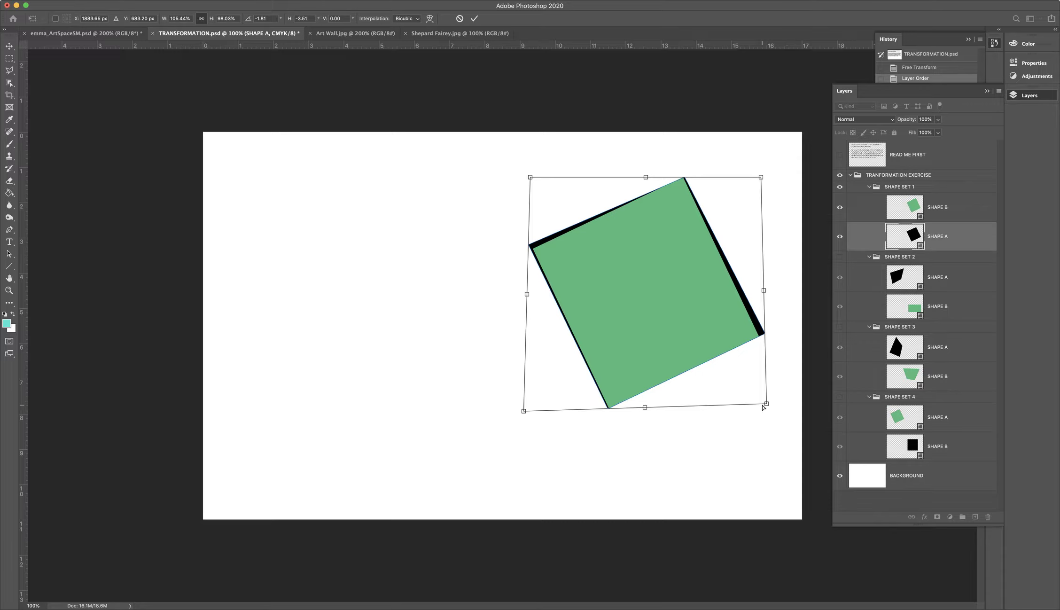
left_click_drag(762, 407, 758, 407)
left_click_drag(523, 411, 531, 410)
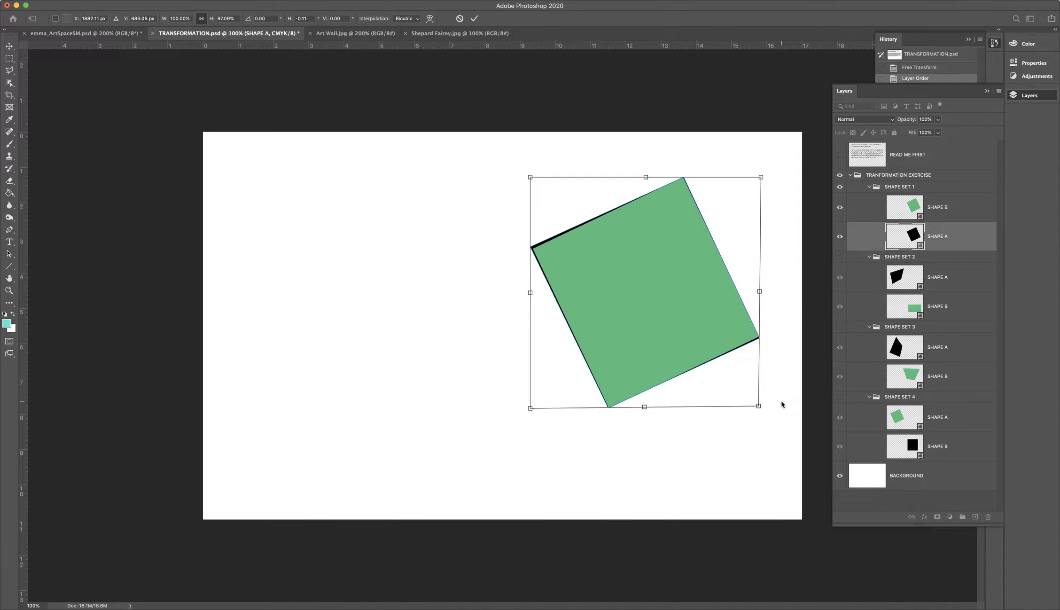
left_click_drag(759, 406, 759, 402)
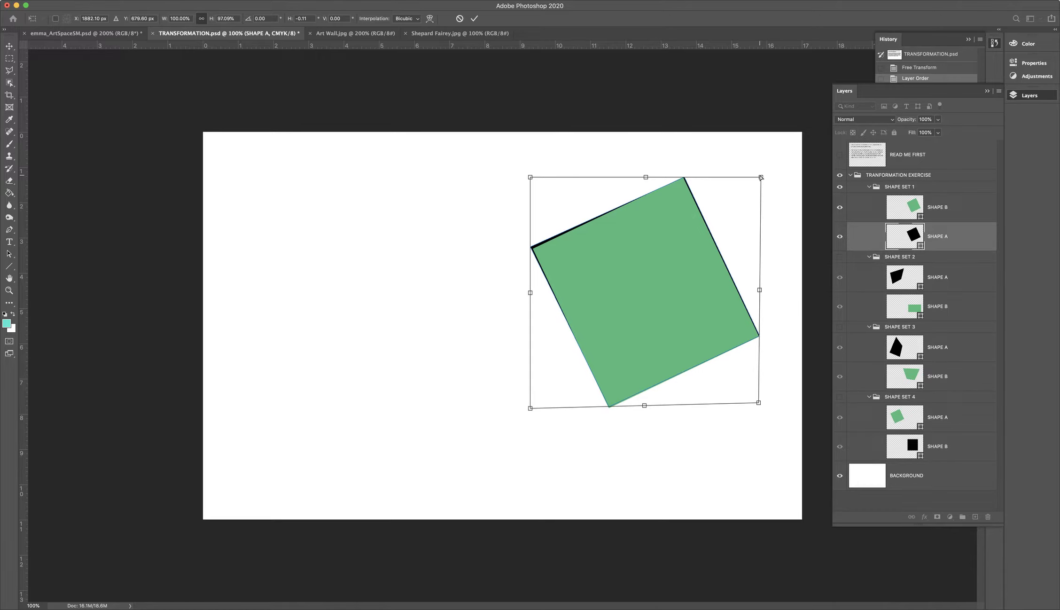
- Align the top corners, fine-tune, apply the distortion, then move the green square aside to check
left_click_drag(760, 178, 758, 177)
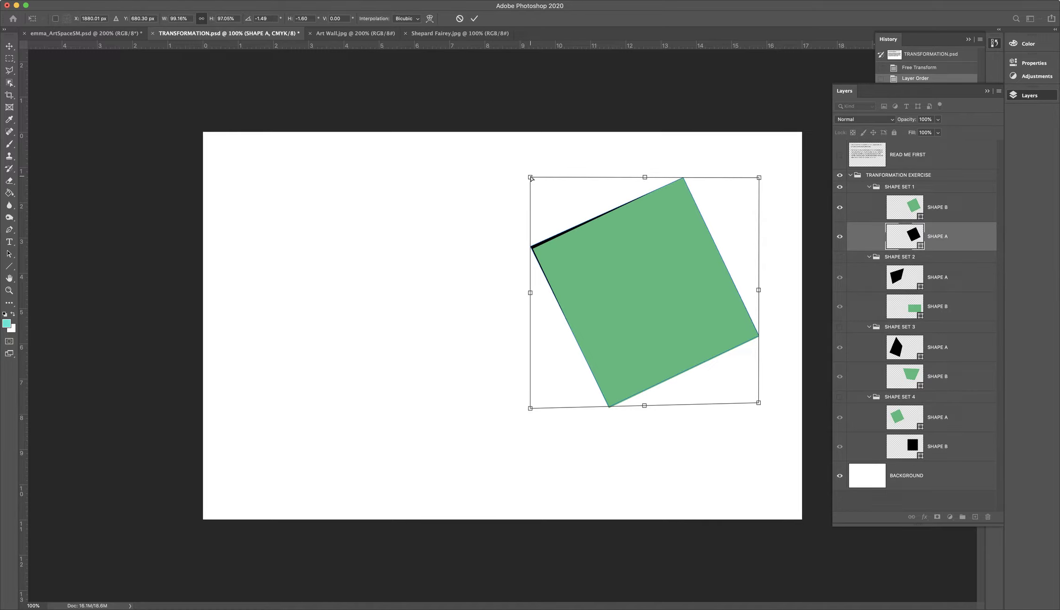
left_click_drag(531, 177, 535, 183)
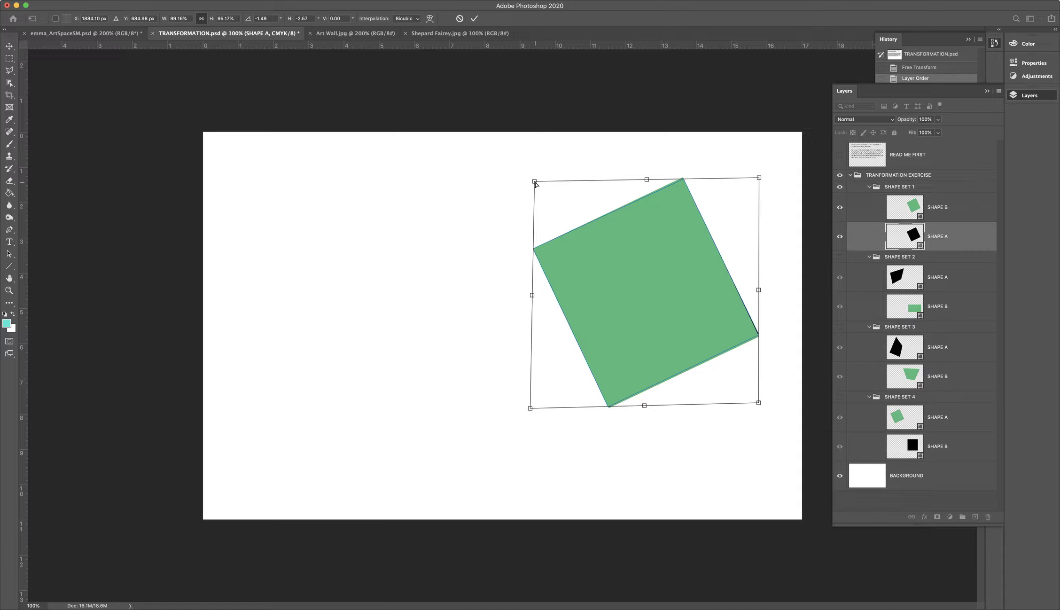
left_click_drag(759, 179, 759, 178)
left_click_drag(758, 402, 758, 406)
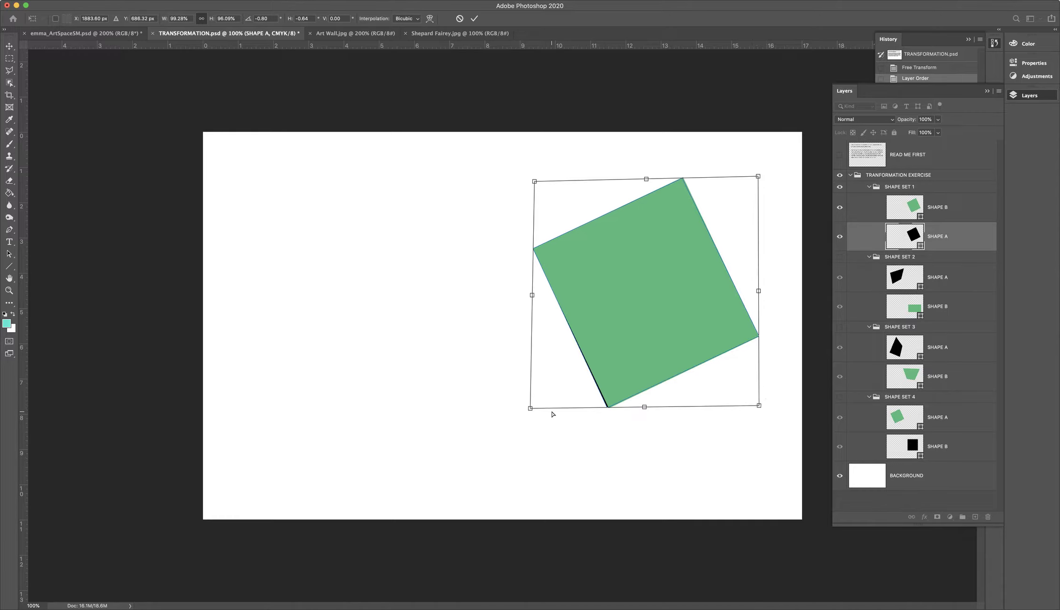
left_click_drag(530, 409, 531, 410)
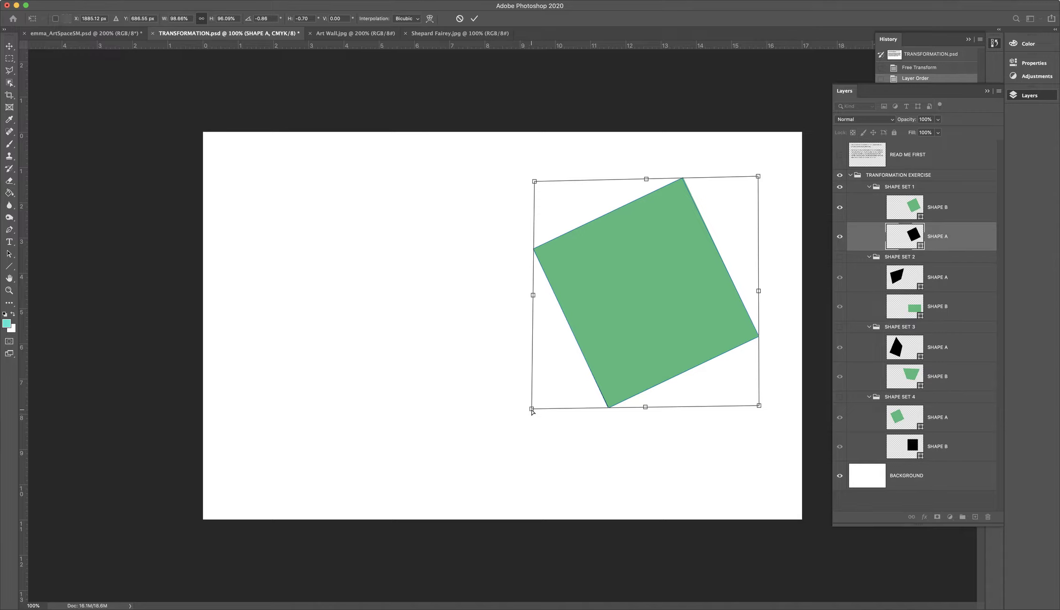
key("Return")
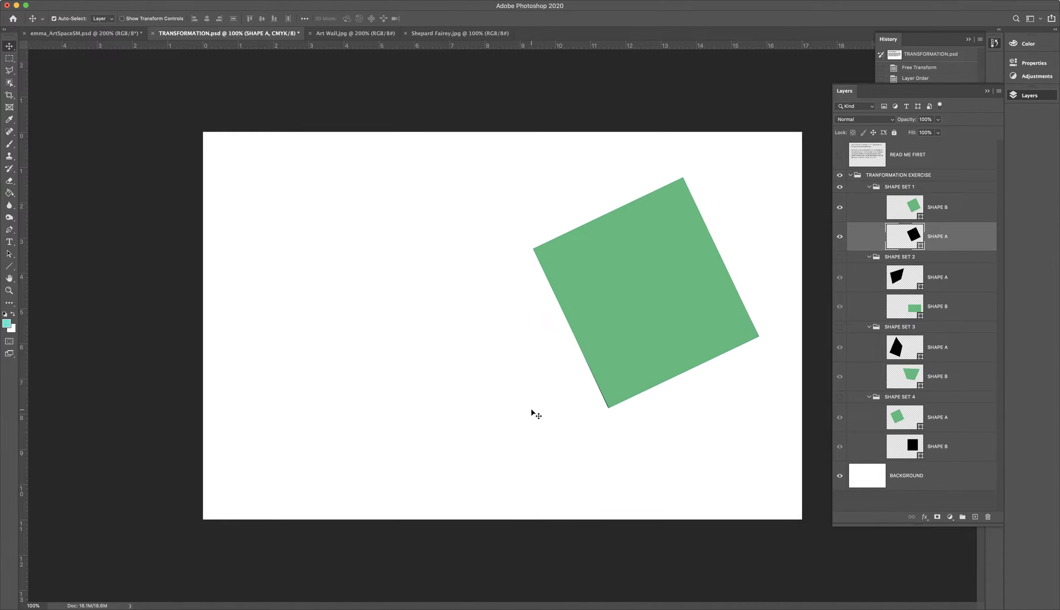
left_click(645, 285)
left_click_drag(466, 281, 400, 312)
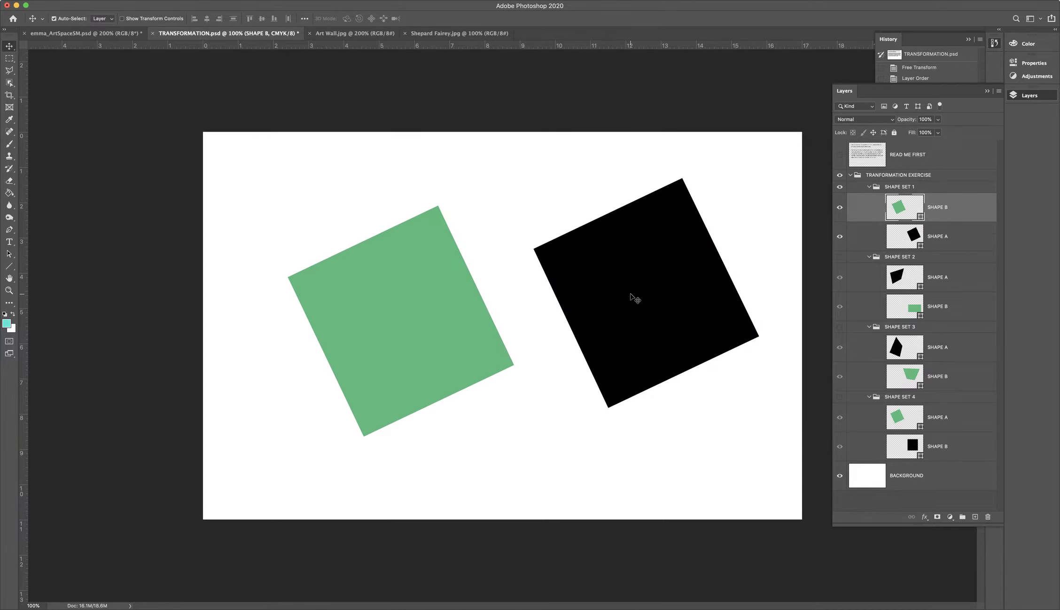
- Move the green square back over the black shape and commit a Distort transform on it
left_click_drag(443, 304, 685, 276)
right_click(684, 275)
left_click(686, 276)
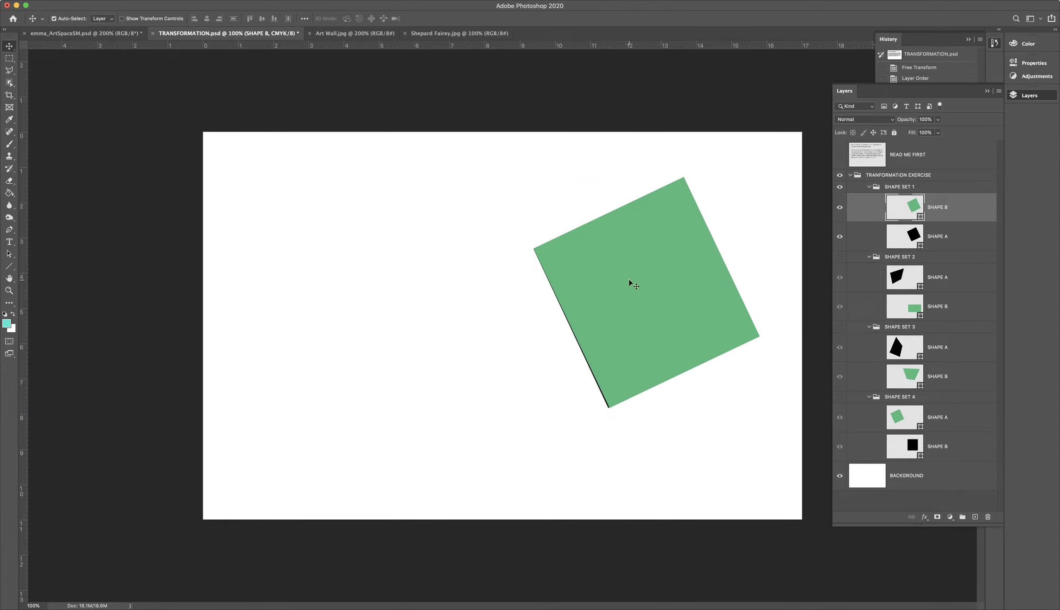
key("cmd+t")
right_click(637, 270)
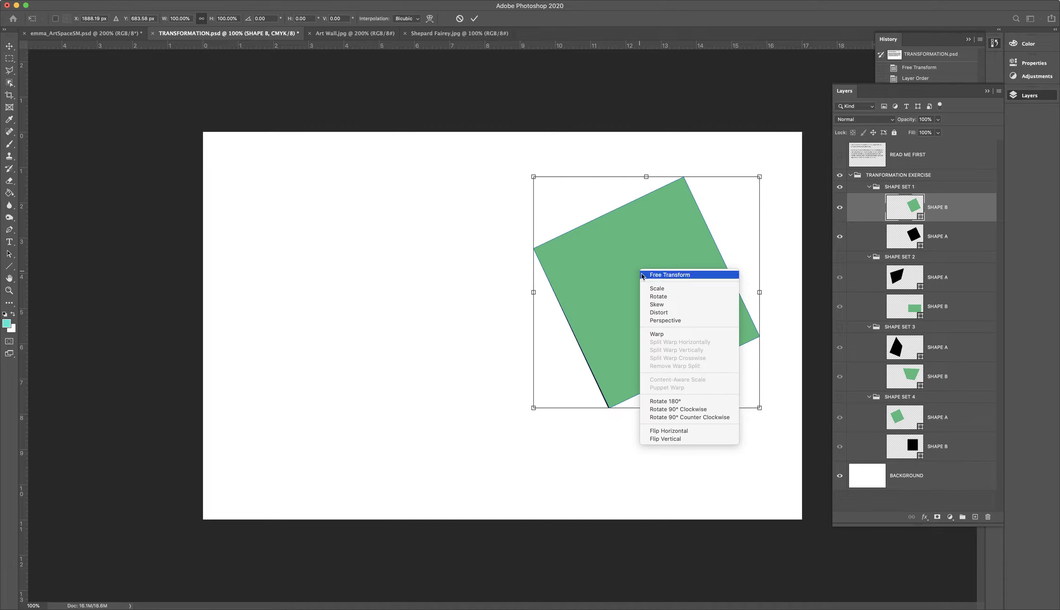
left_click(678, 312)
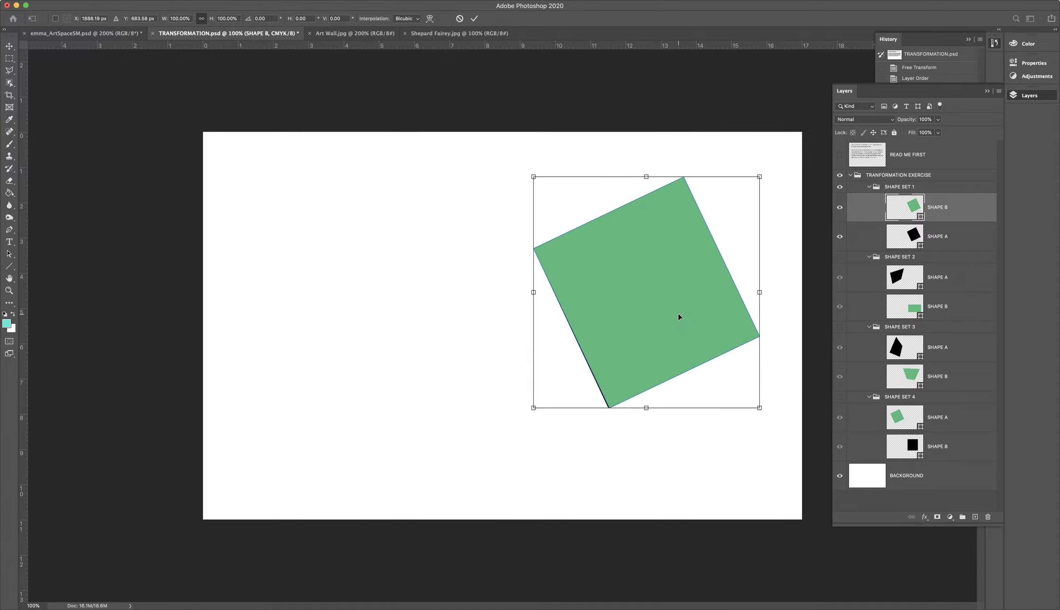
key("Return")
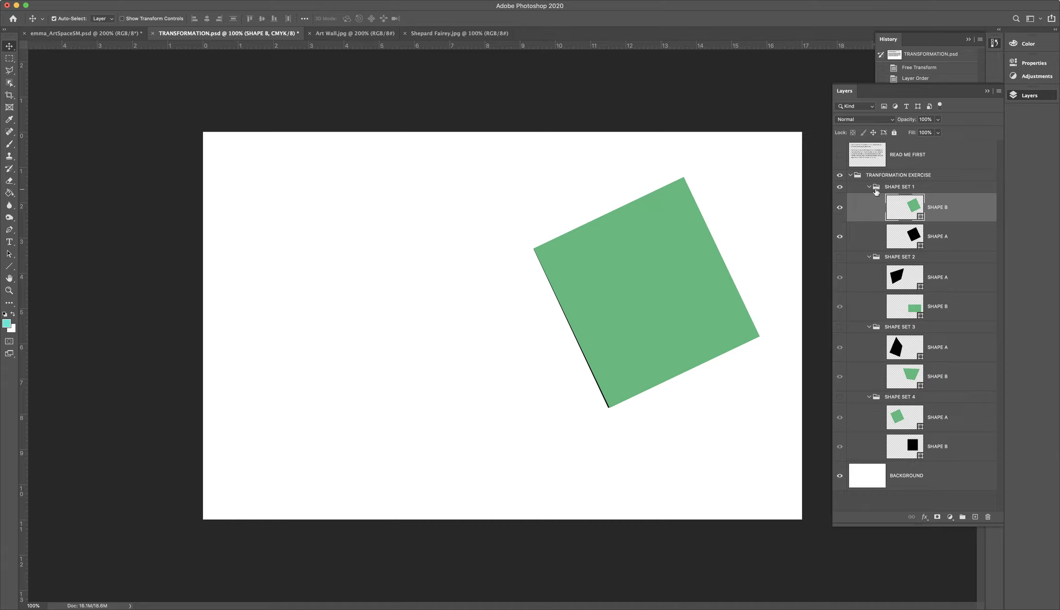
- Hide Shape Set 1, show Shape Set 2, and select its black SHAPE A layer
left_click(839, 189)
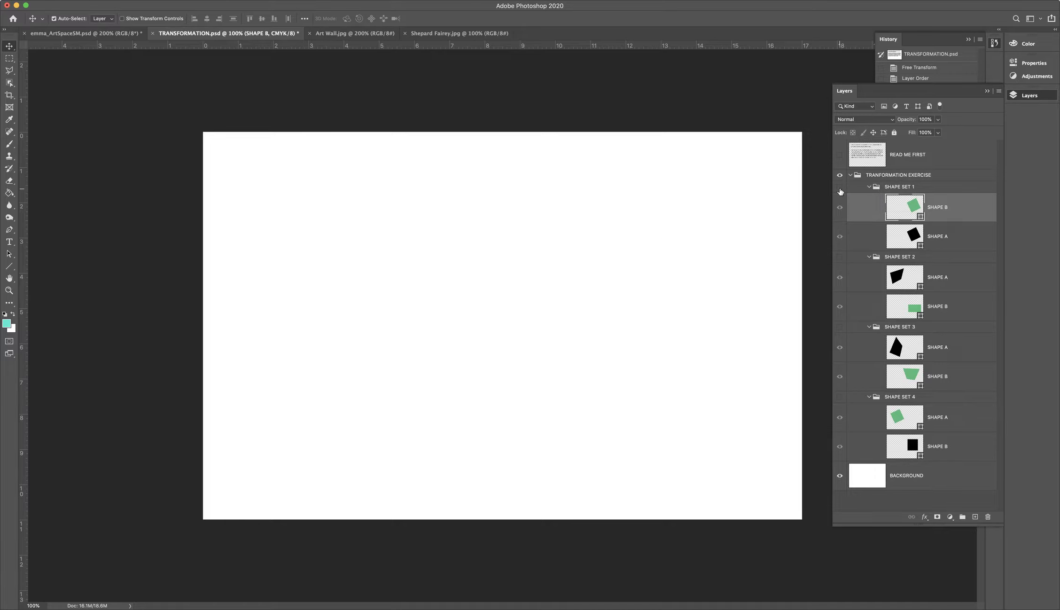
left_click(840, 259)
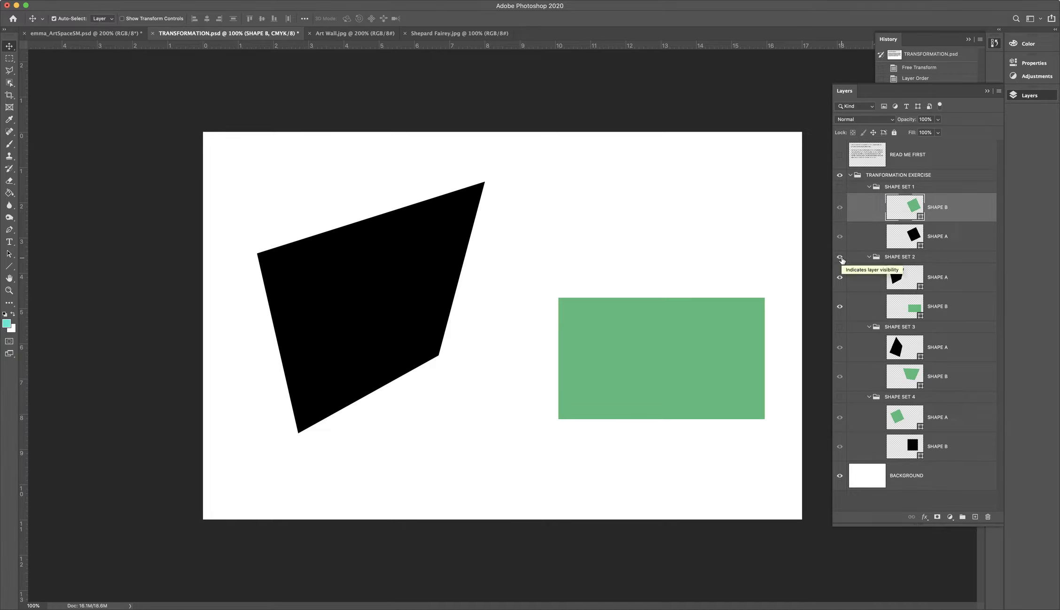
left_click(862, 277)
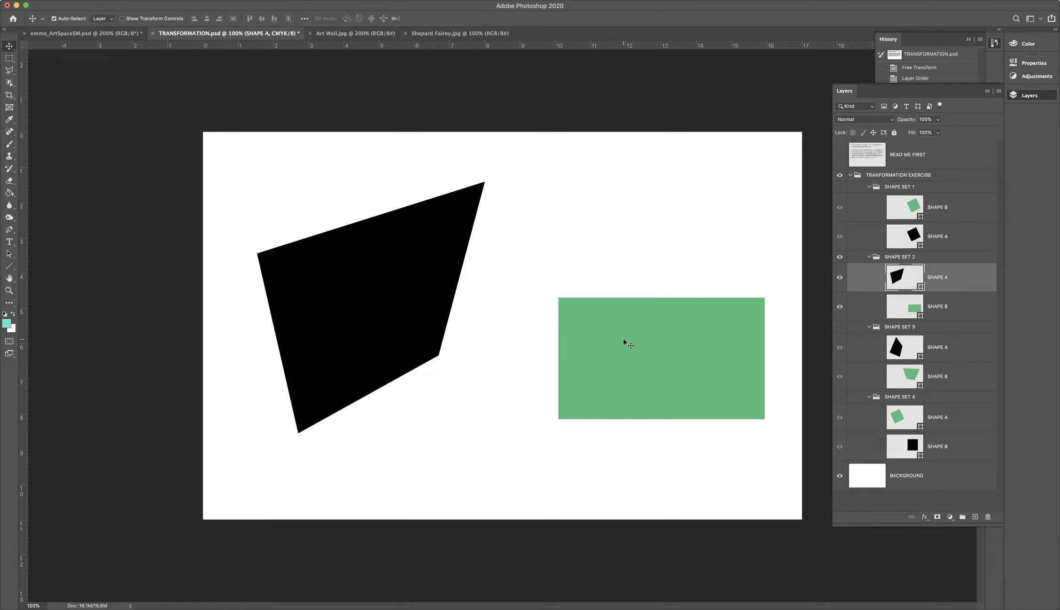
- Move the black quadrilateral and green rectangle together near the canvas centre, then reselect SHAPE A
left_click_drag(393, 284, 531, 297)
left_click(960, 314)
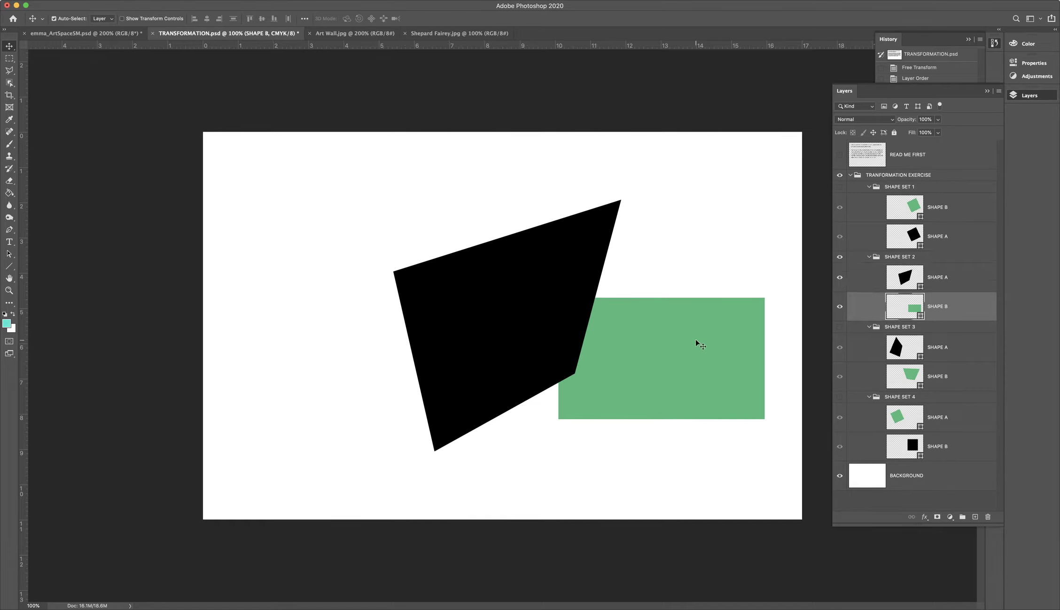
left_click_drag(693, 340, 572, 293)
left_click(940, 280)
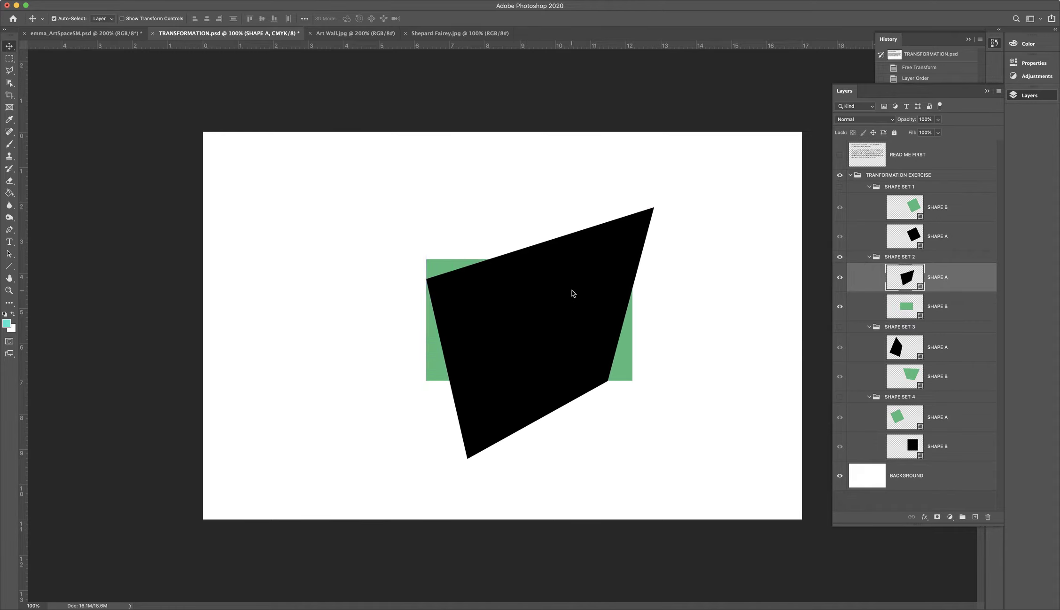
- Skew the black quadrilateral by dragging its top-left and bottom-left corners
key("ctrl+t")
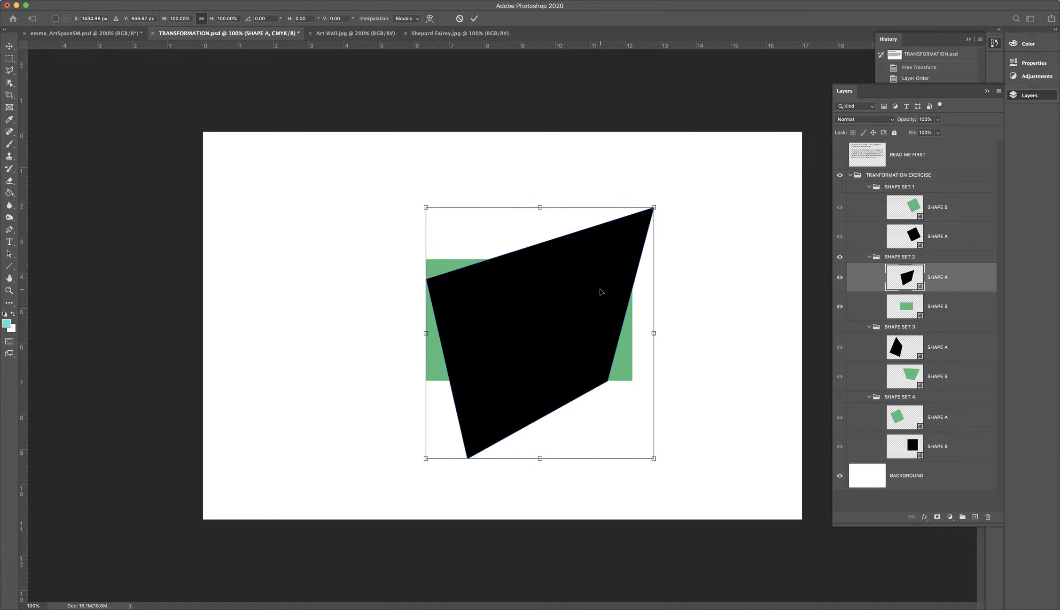
right_click(595, 289)
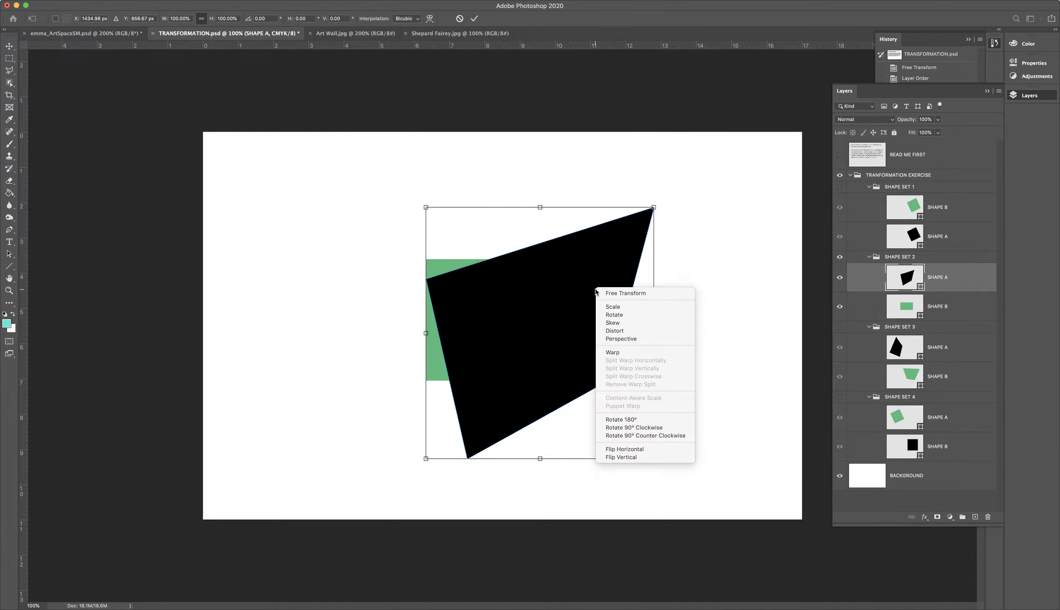
left_click(618, 324)
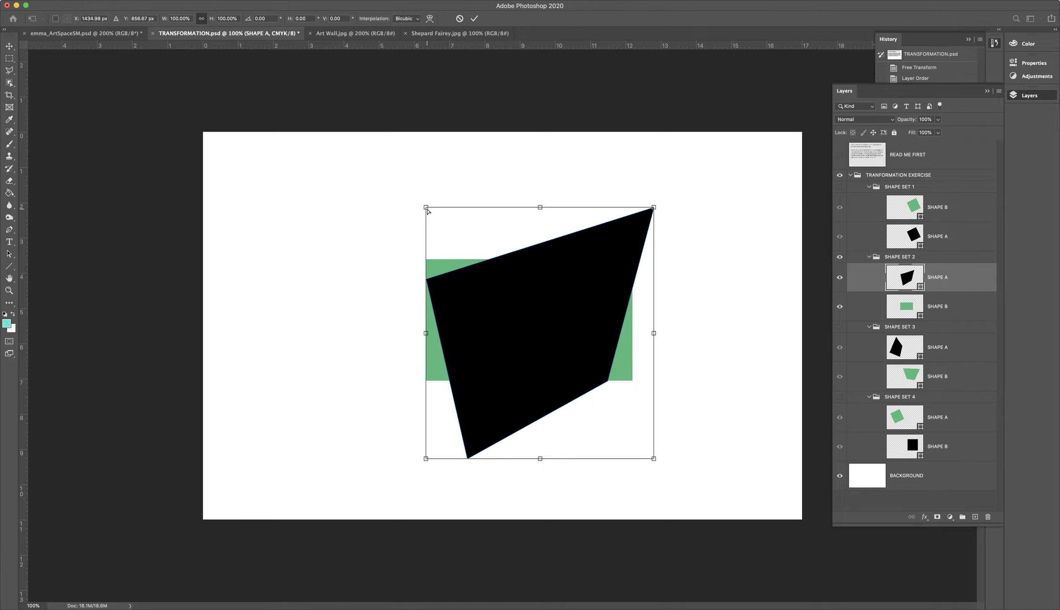
left_click_drag(426, 207, 425, 180)
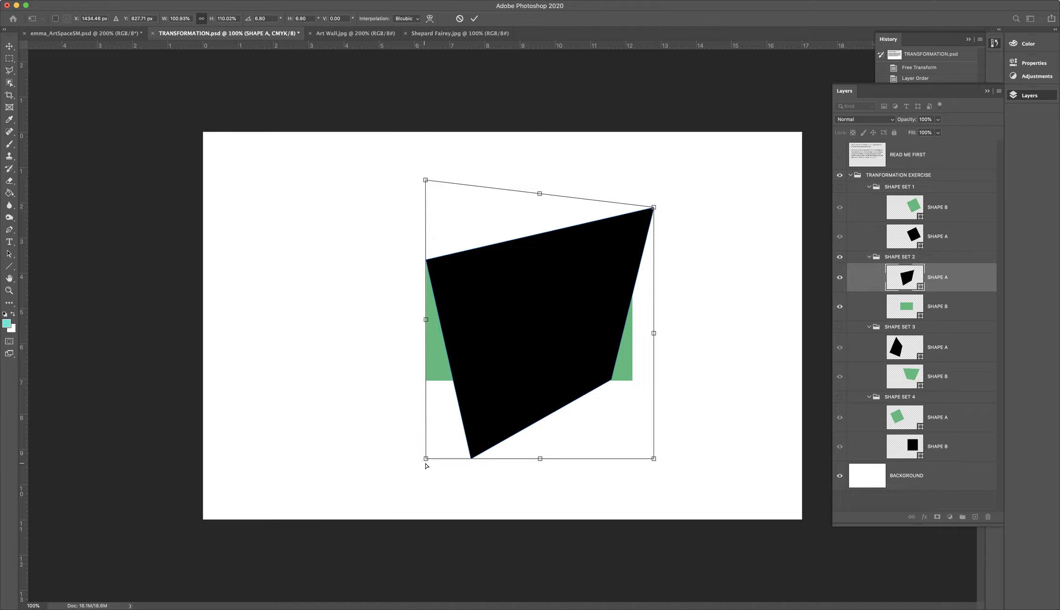
left_click_drag(427, 460, 380, 460)
left_click_drag(427, 181, 442, 185)
left_click_drag(380, 457, 402, 346)
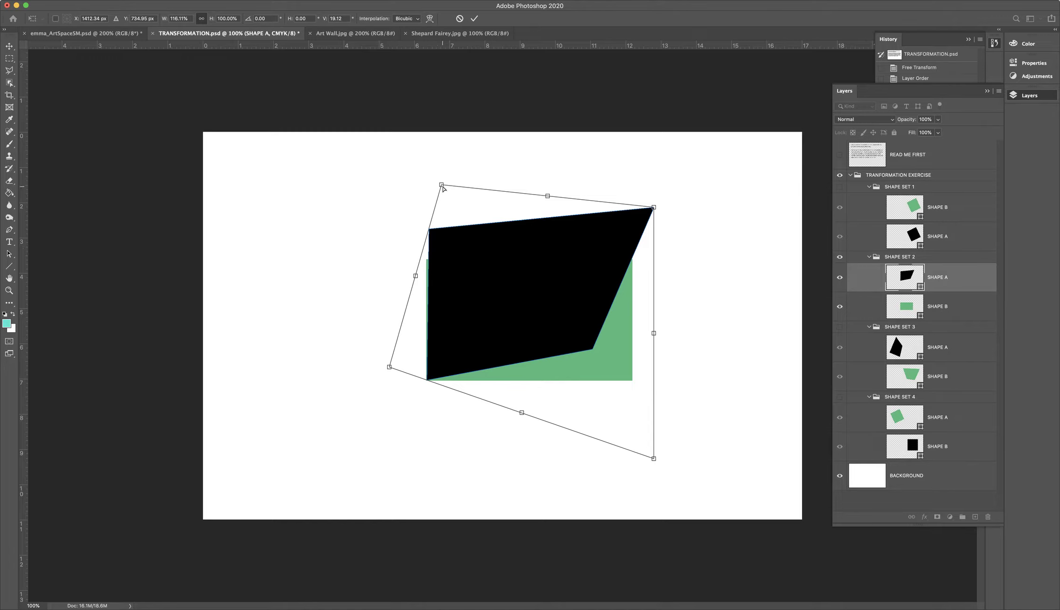
- Place the top-left, bottom-left and top-right corners on the green rectangle's corners and commit
left_click_drag(441, 186, 439, 222)
left_click_drag(389, 367, 397, 371)
left_click_drag(440, 222, 435, 222)
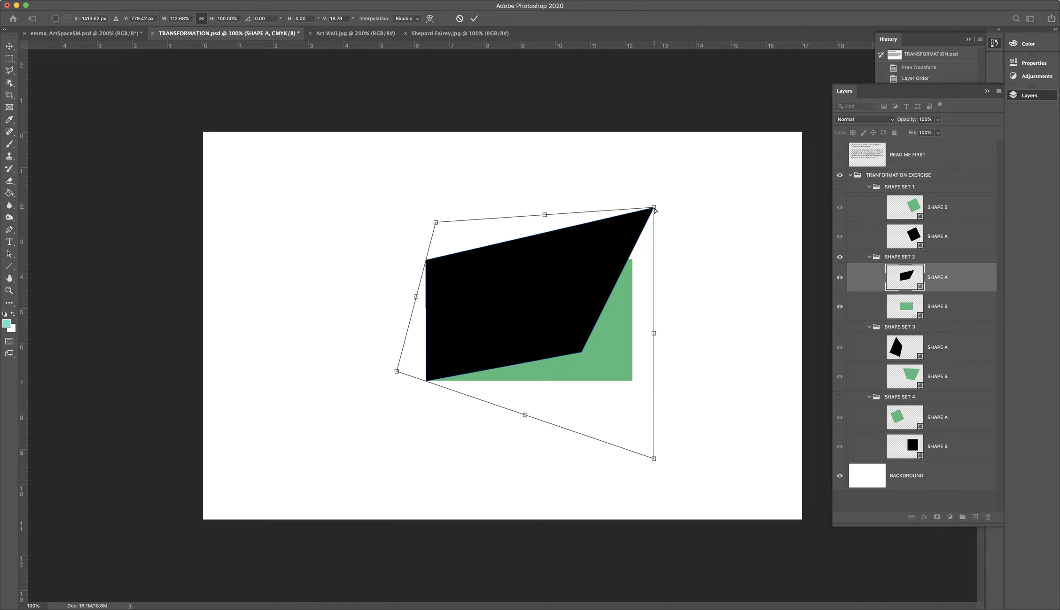
left_click_drag(654, 208, 633, 261)
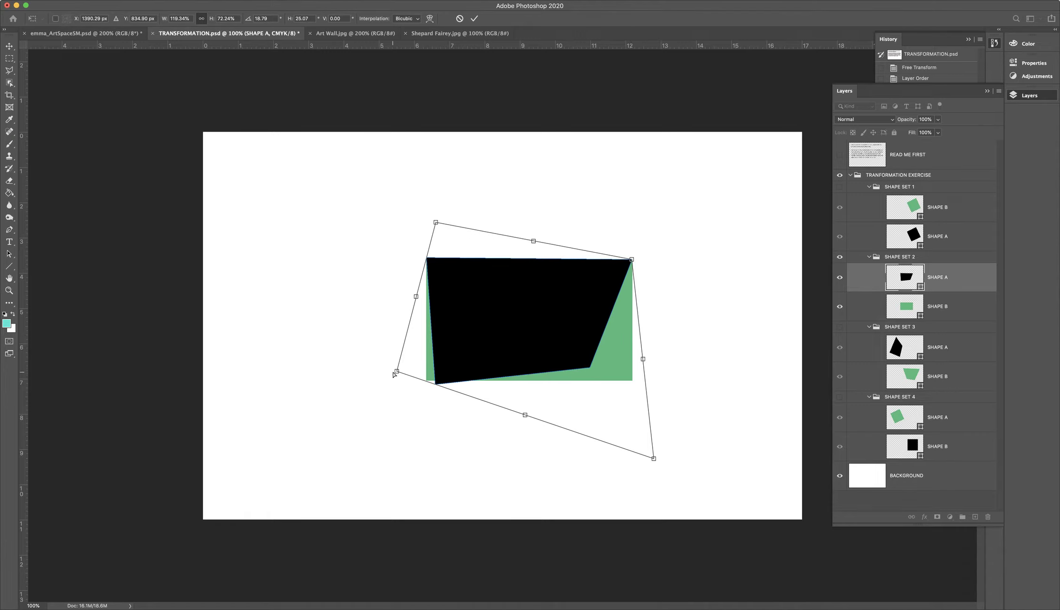
left_click_drag(392, 372, 385, 371)
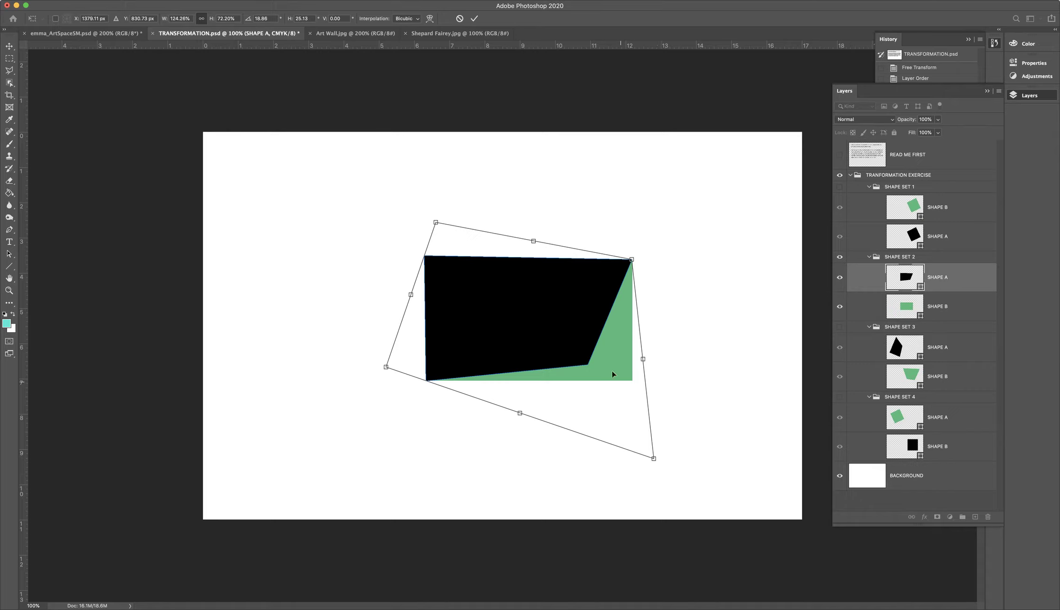
key("Return")
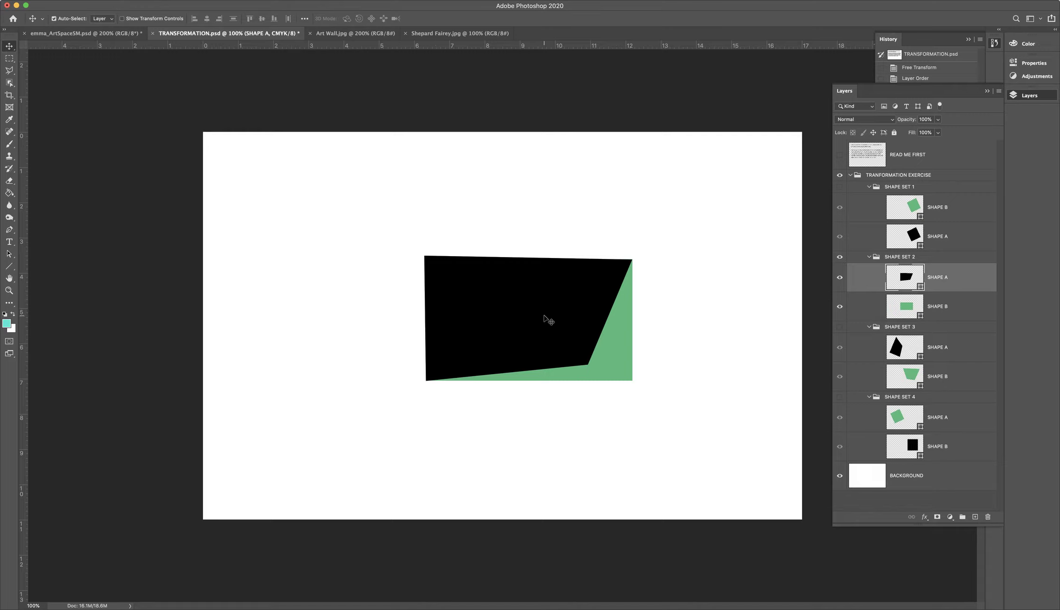
- Cancel a trial resize, undo the skew, and restore it from History
key("super+t")
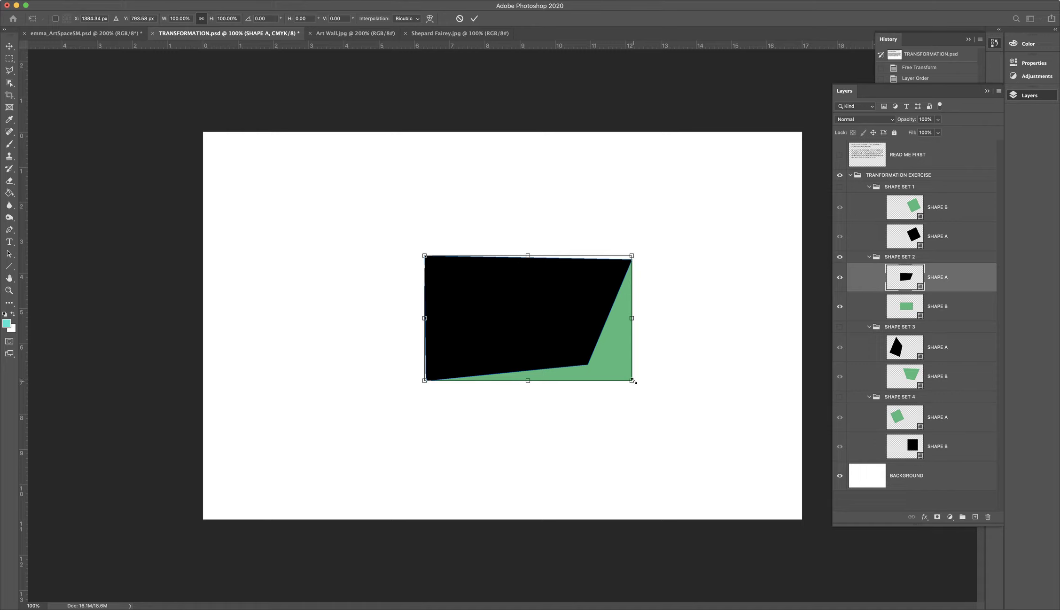
left_click_drag(632, 381, 647, 388)
key("Escape")
key("ctrl+z")
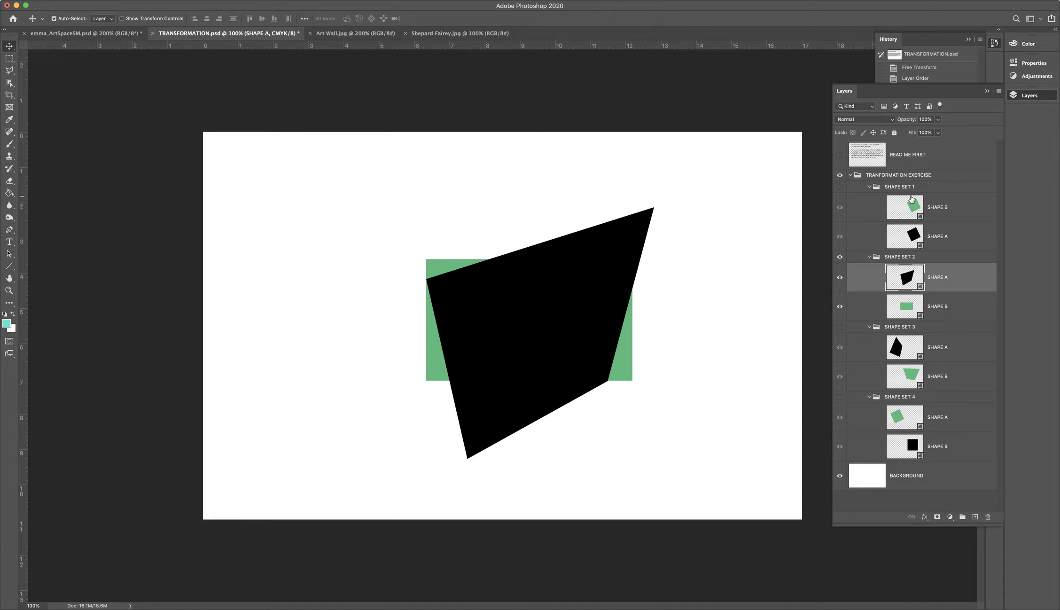
left_click(933, 39)
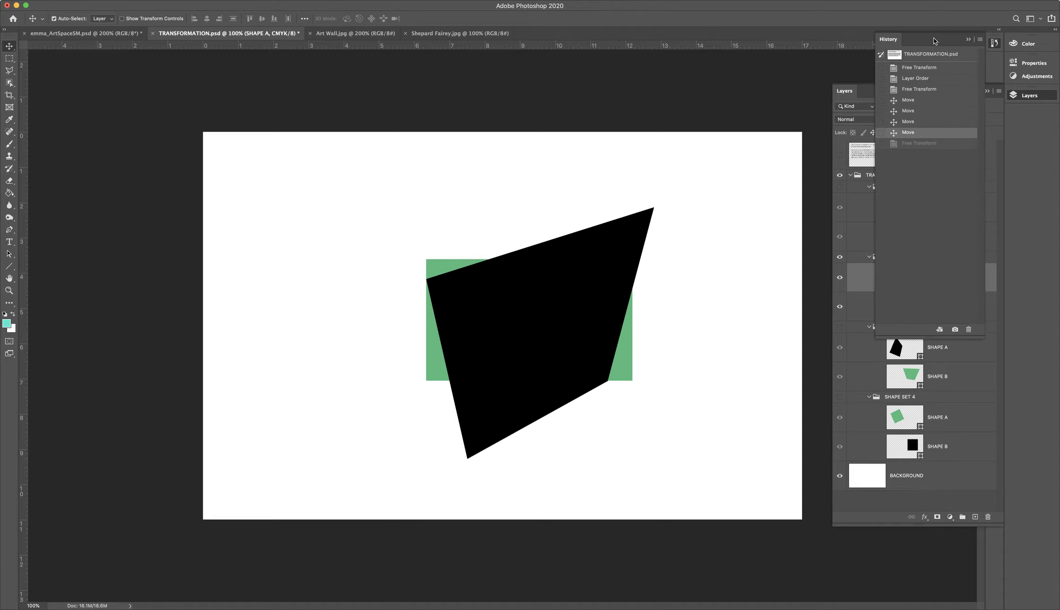
left_click(924, 143)
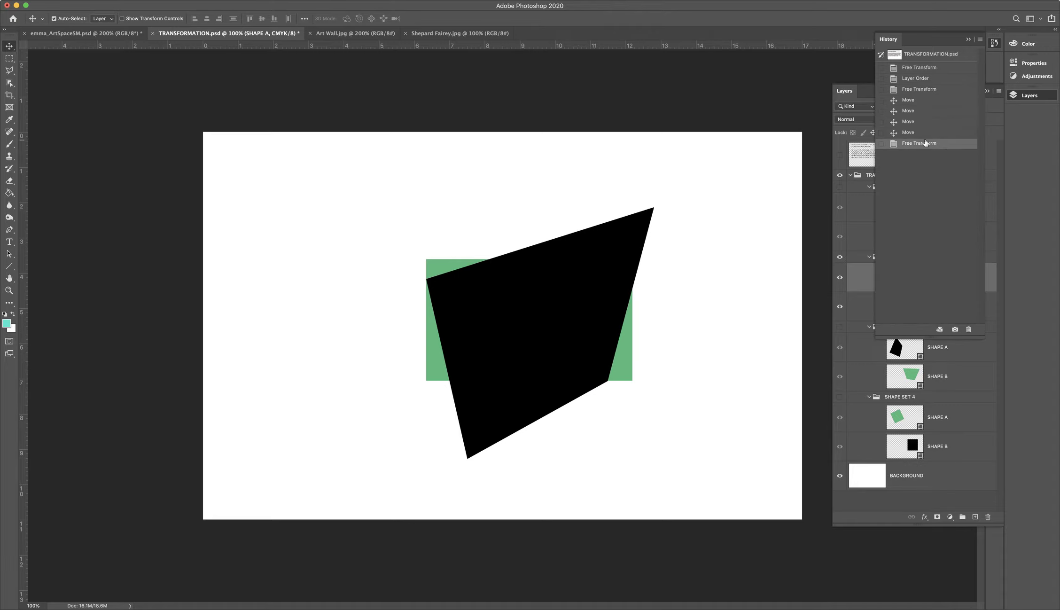
- Distort the black shape's bottom-right corner onto the green rectangle's corner and commit
key("super+t")
right_click(568, 329)
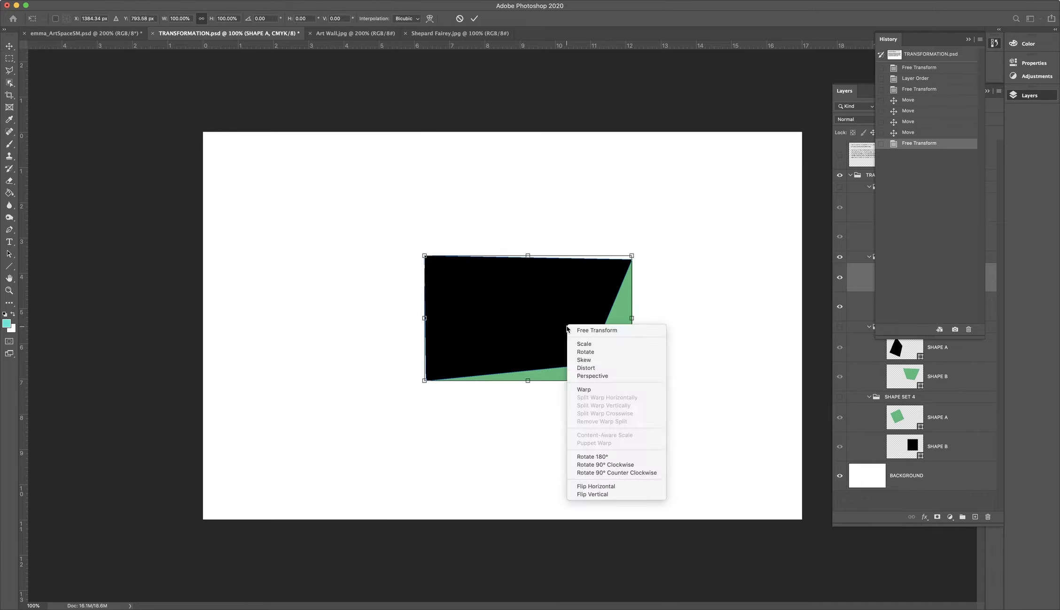
left_click(599, 367)
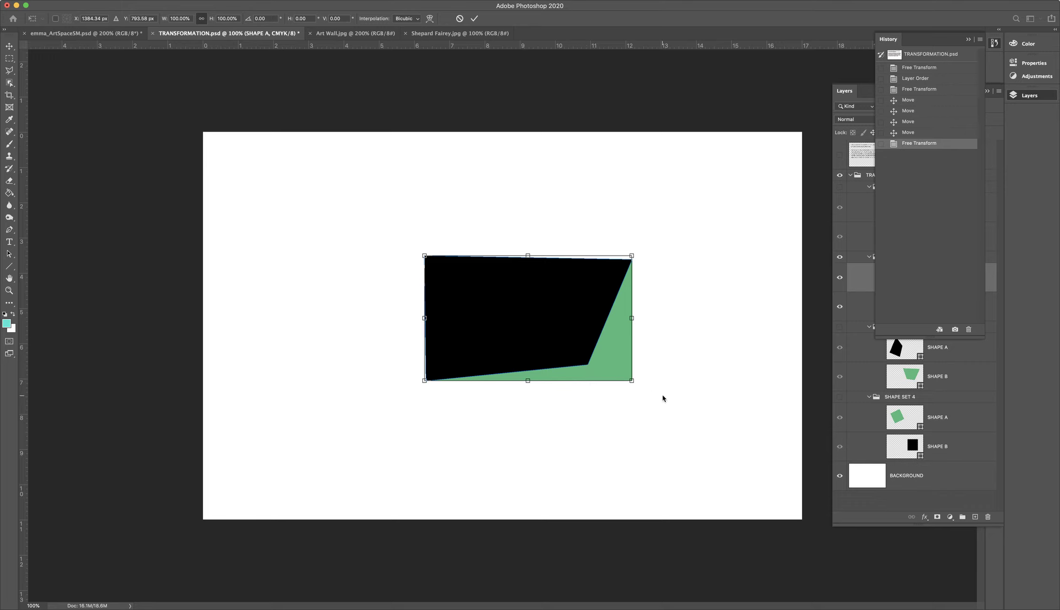
left_click_drag(632, 383, 722, 419)
key("Return")
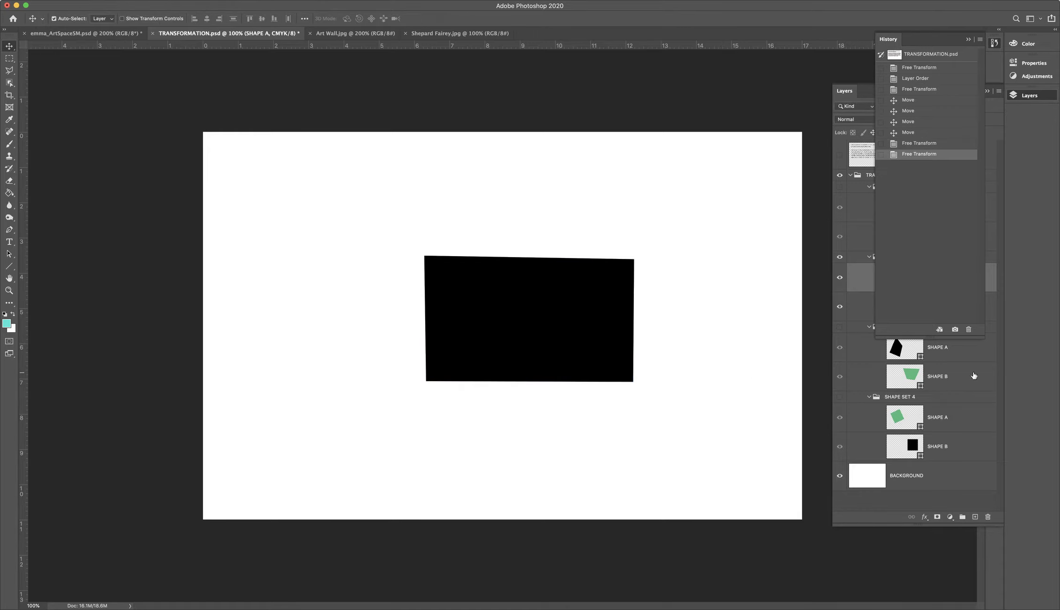
- Move the black shape aside and drag SHAPE B above SHAPE A in Shape Set 2
left_click(968, 39)
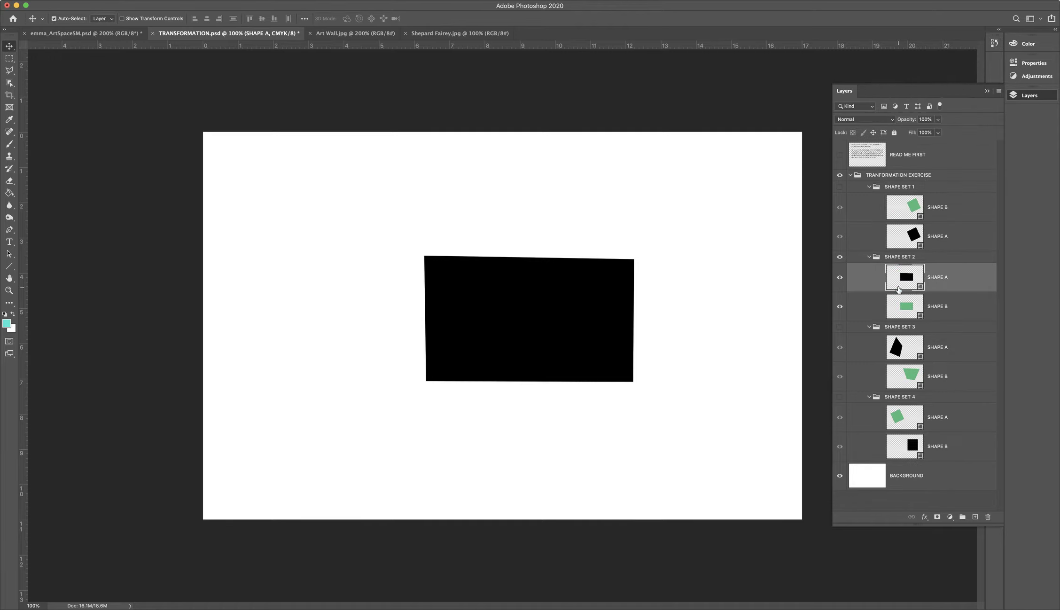
mouse_move(476, 329)
left_mouse_down()
mouse_move(492, 344)
mouse_move(478, 327)
left_mouse_up()
left_click_drag(944, 311, 934, 270)
- Nudge the green rectangle slightly right and down, then select the black SHAPE A layer
left_click_drag(482, 311, 487, 315)
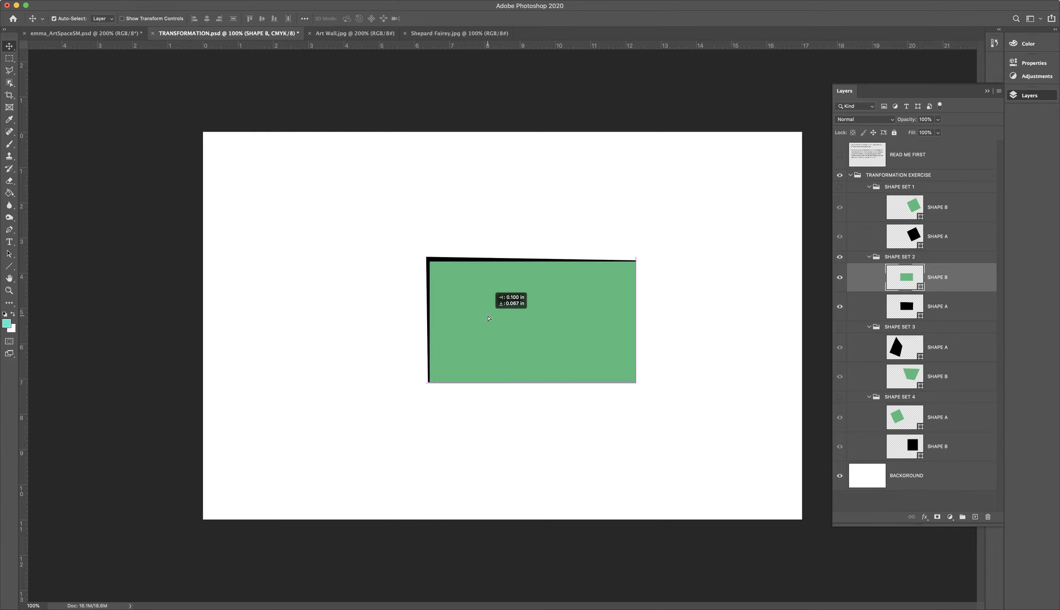
left_click_drag(488, 318, 488, 318)
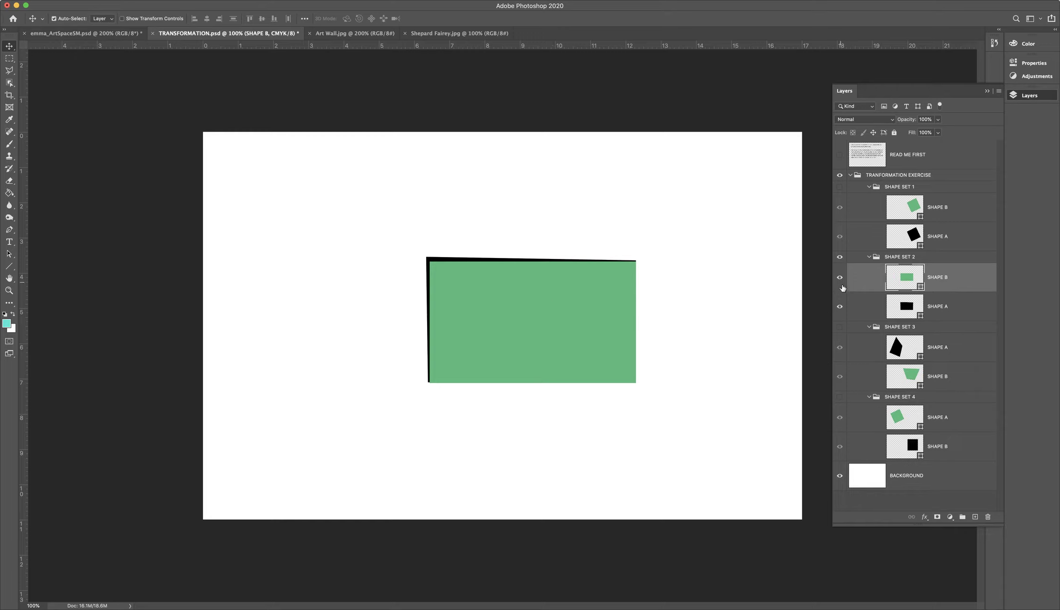
left_click(932, 317)
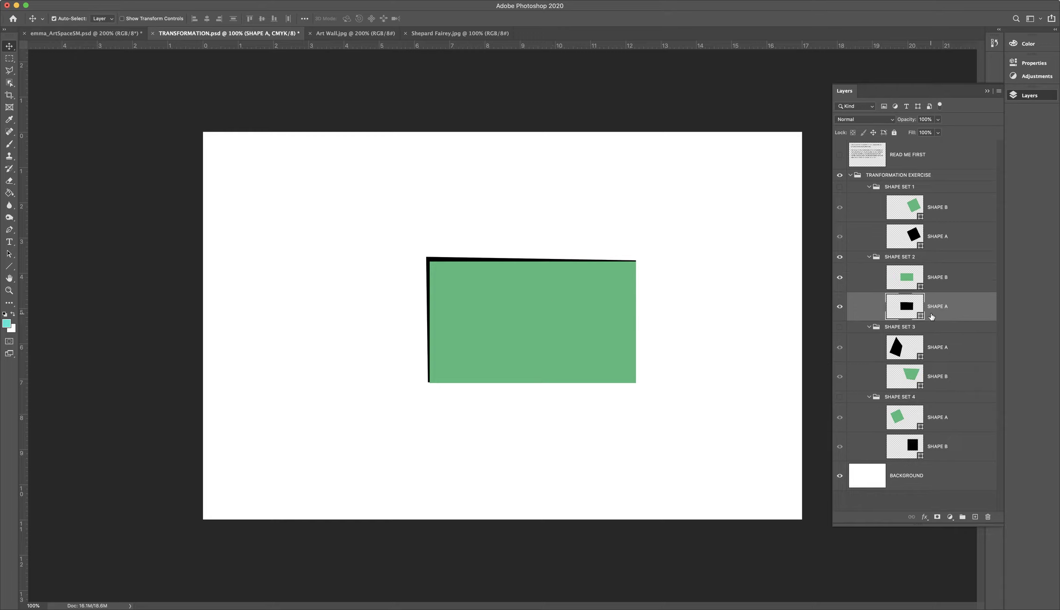
- Distort SHAPE A so its corners match the green rectangle's corners, and apply it
key("super+t")
right_click(533, 319)
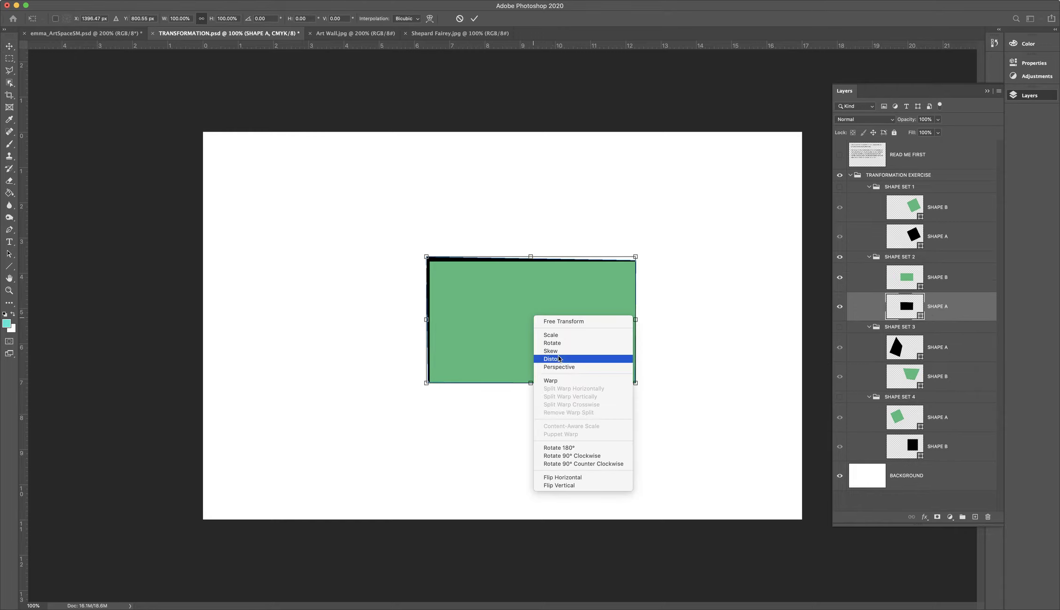
left_click(559, 358)
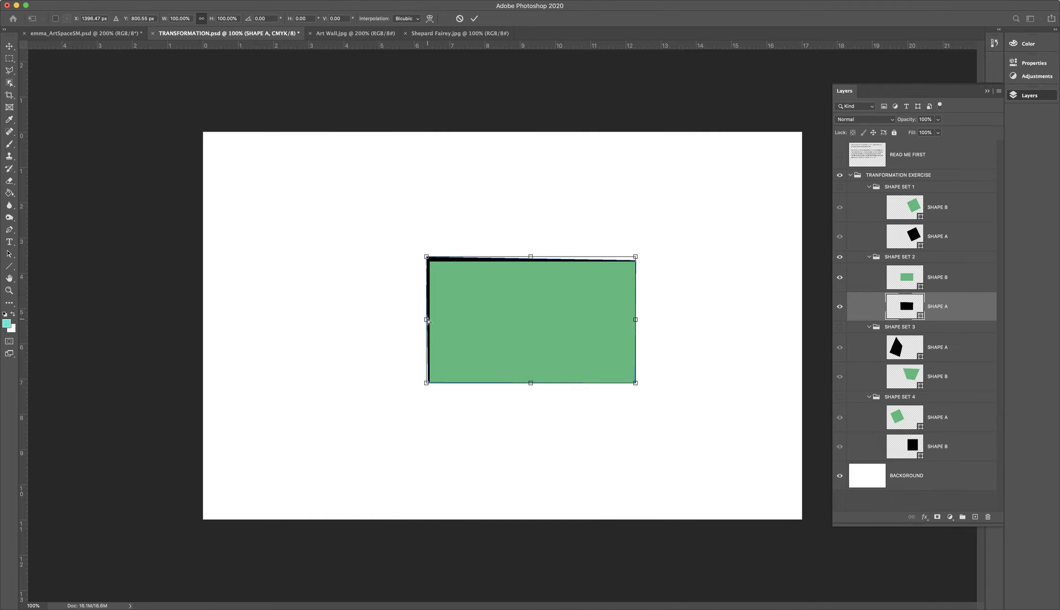
left_click_drag(427, 257, 428, 261)
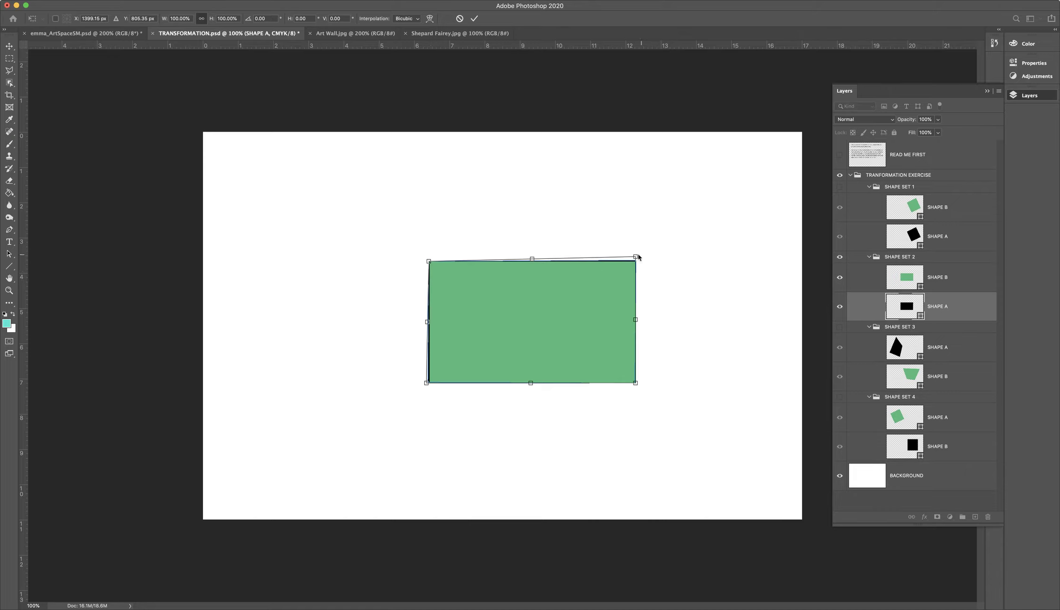
left_click_drag(636, 257, 635, 259)
left_click_drag(427, 384, 428, 384)
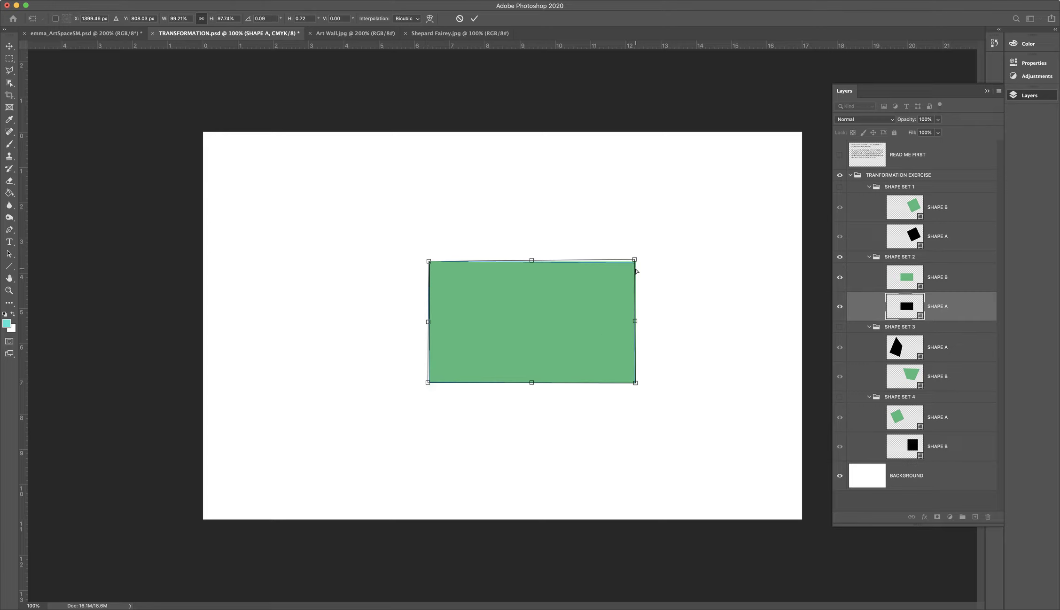
left_click_drag(636, 262, 638, 261)
key("Return")
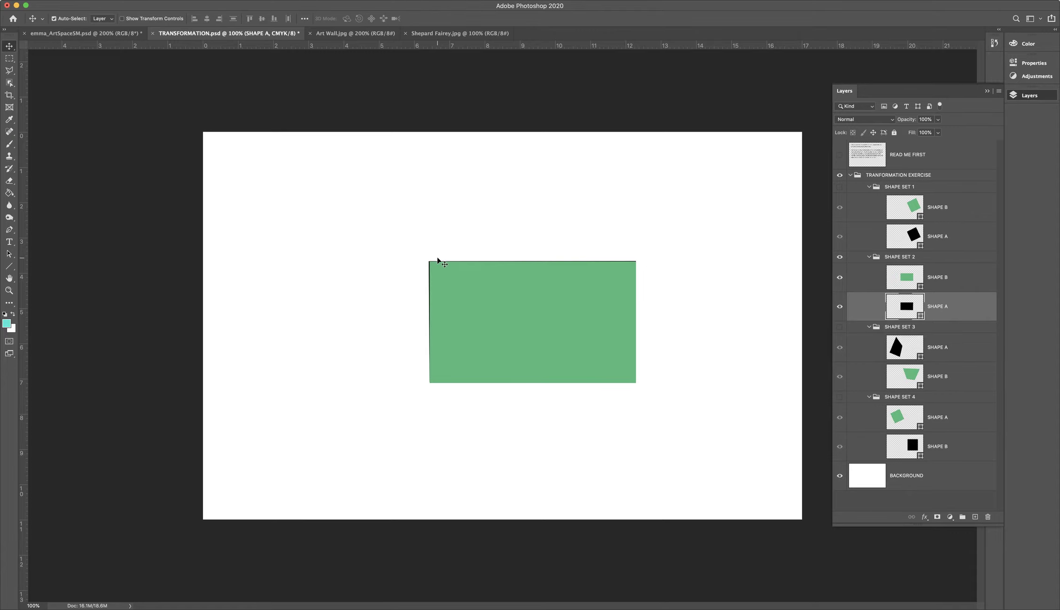
- Check the edges zoomed in, return to 100%, and hide Shape Set 2
key("super+equal")
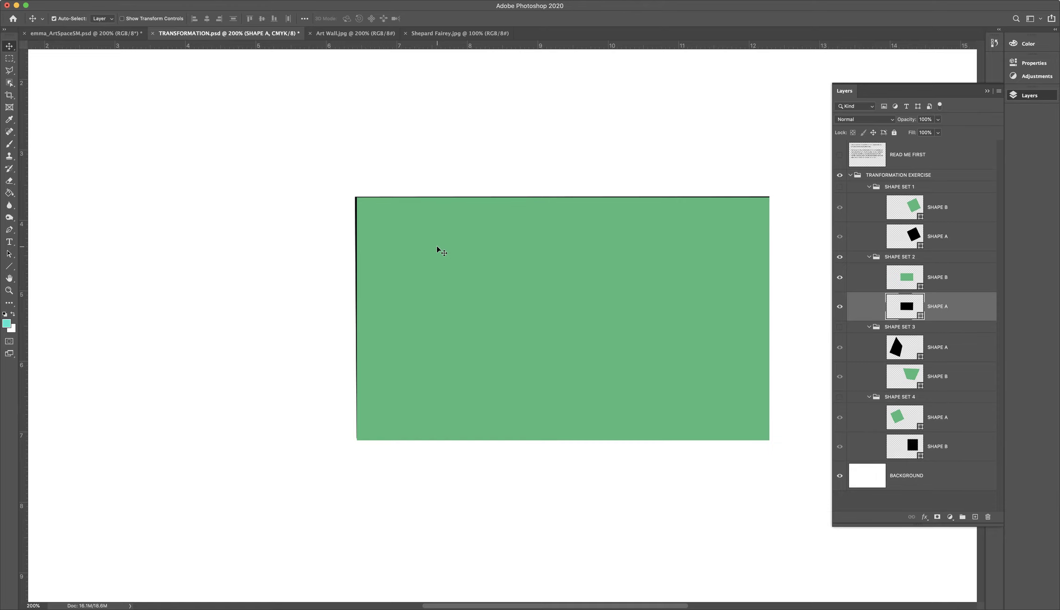
key("super+minus")
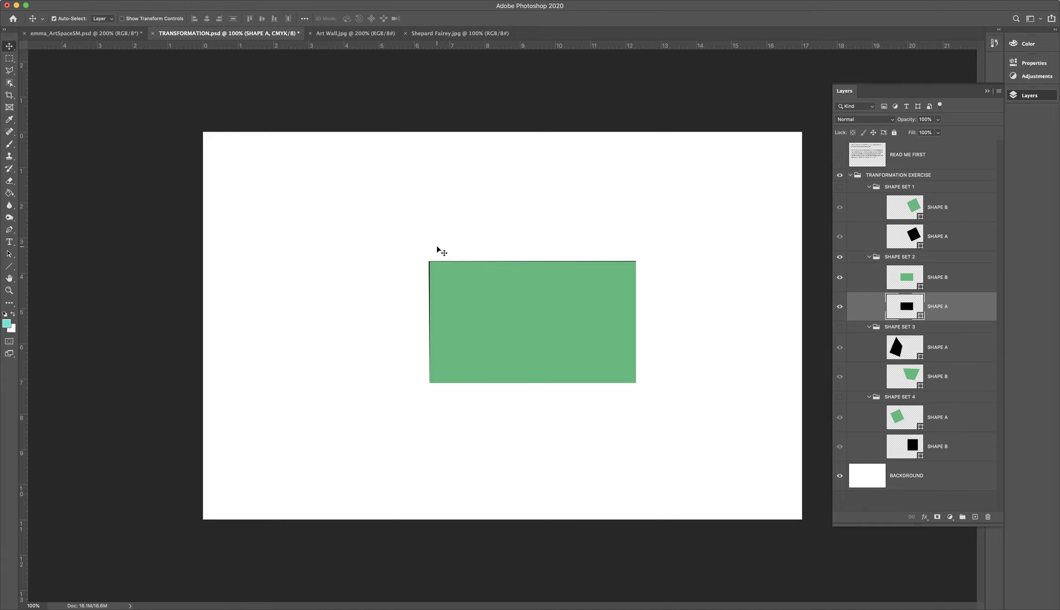
left_click(840, 257)
- Show Shape Set 3 with SHAPE A selected and start a Skew transform on it
left_click(940, 353)
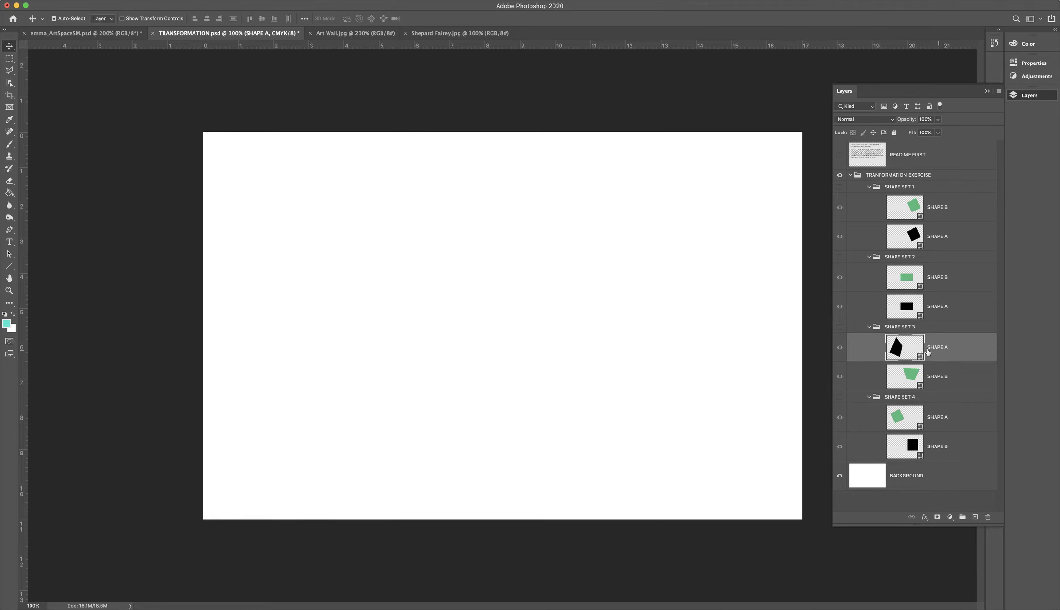
left_click(839, 327)
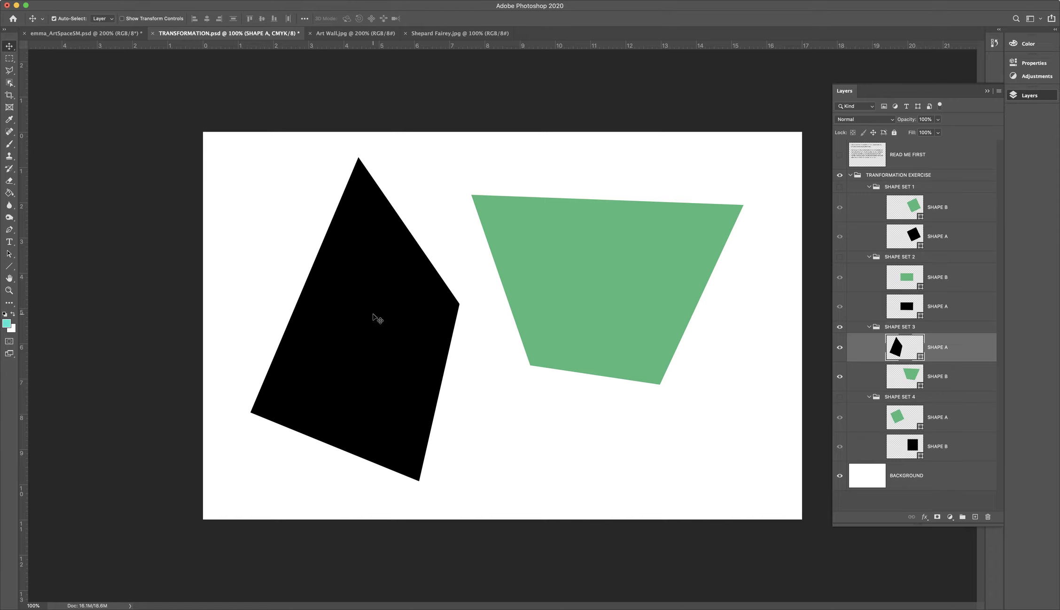
key("ctrl+t")
right_click(418, 304)
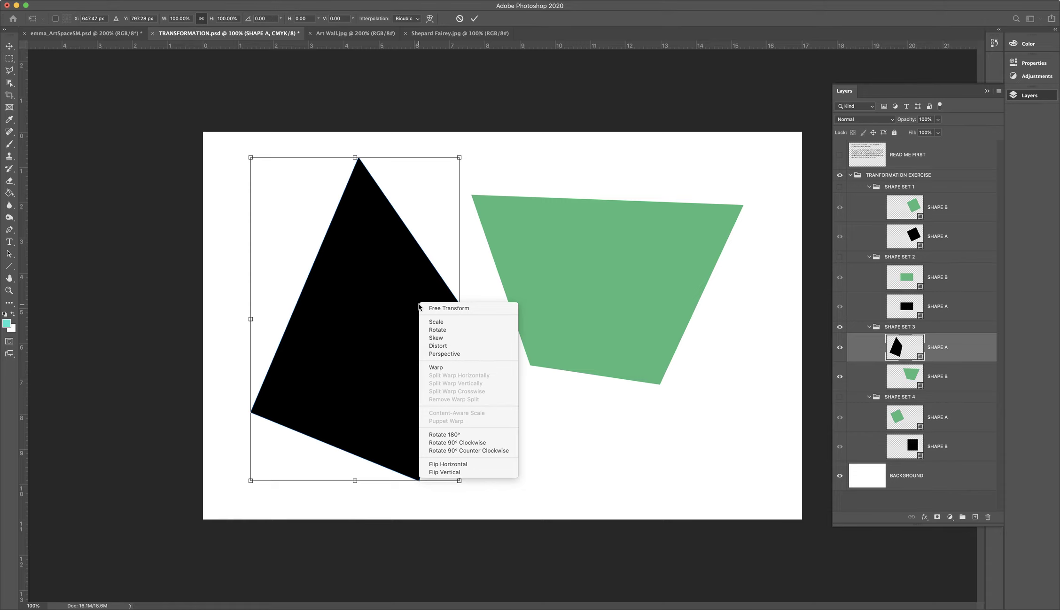
left_click(450, 337)
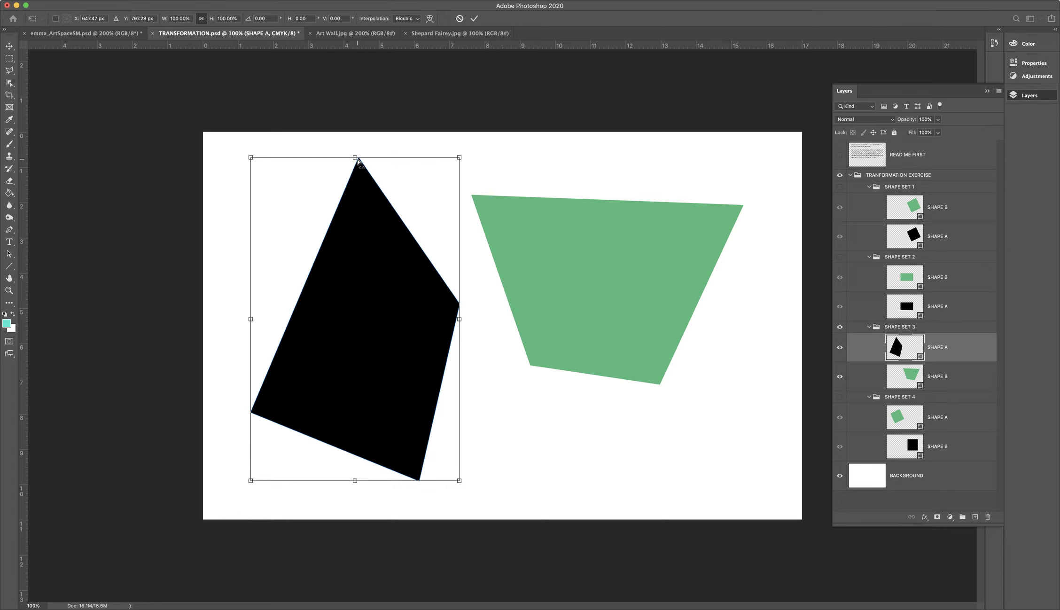
- Skew the black shape's top, corners and left side toward the green trapezoid
left_click_drag(366, 161, 711, 257)
left_click_drag(252, 479, 305, 303)
left_click_drag(809, 158, 750, 273)
left_click_drag(364, 375, 378, 259)
left_click_drag(459, 480, 546, 416)
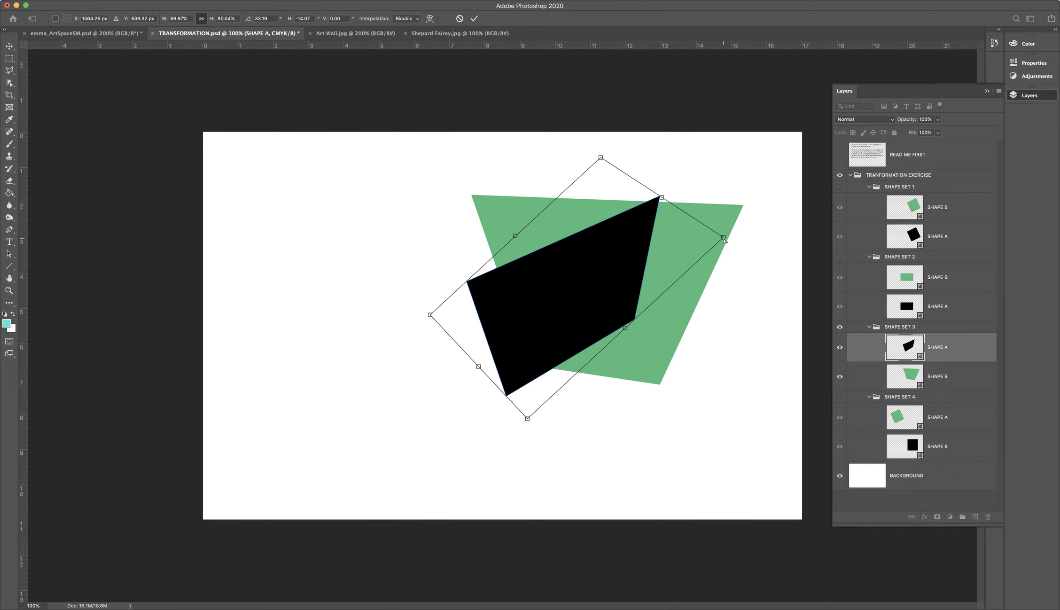
left_click_drag(725, 240, 765, 268)
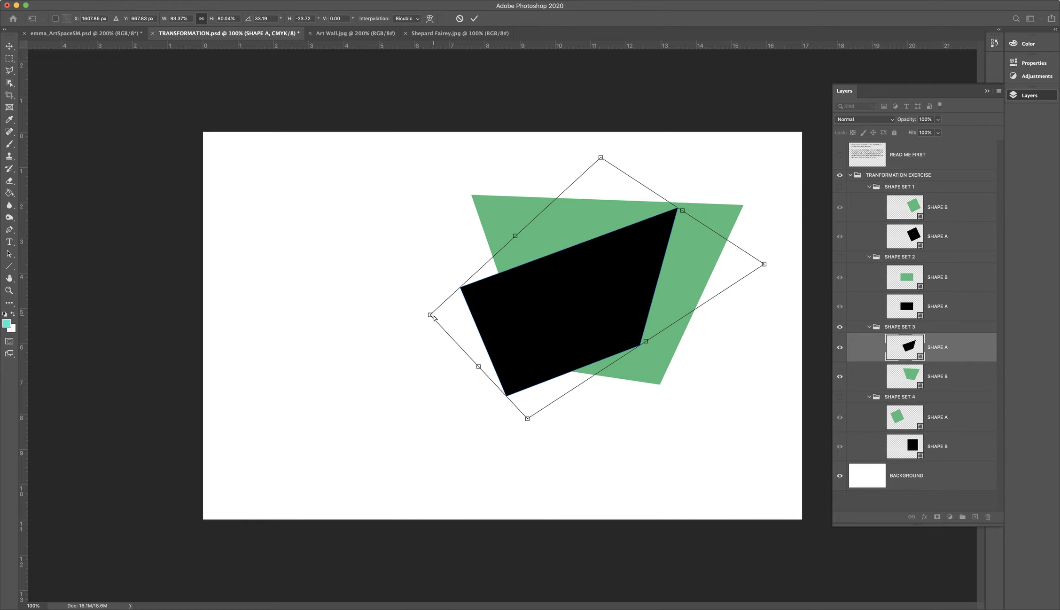
left_click_drag(433, 318, 436, 244)
- Refine the skew: shift the shape about 55 px right and align its corners and bottom edge with the green shape
left_click_drag(599, 162, 699, 163)
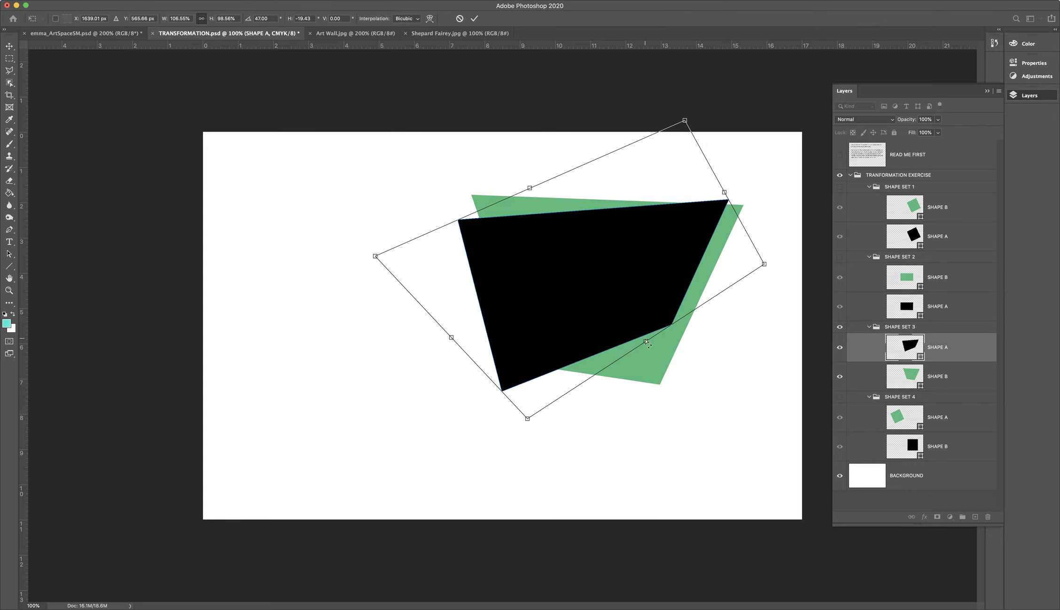
left_click_drag(646, 341, 634, 349)
left_click_drag(591, 294, 617, 296)
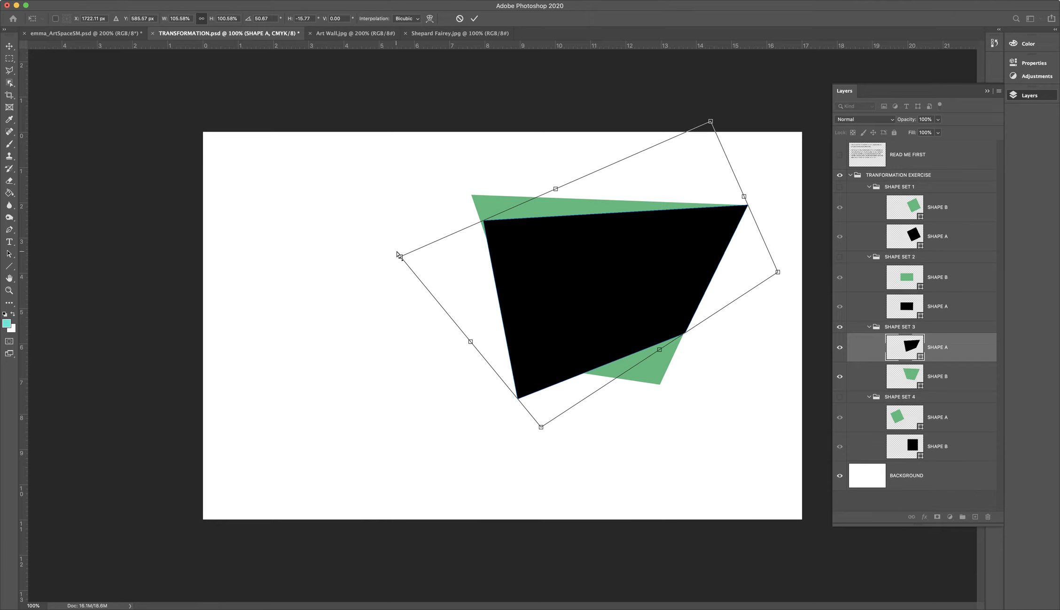
left_click_drag(399, 256, 386, 228)
left_click_drag(529, 410, 521, 391)
left_click_drag(658, 345, 671, 363)
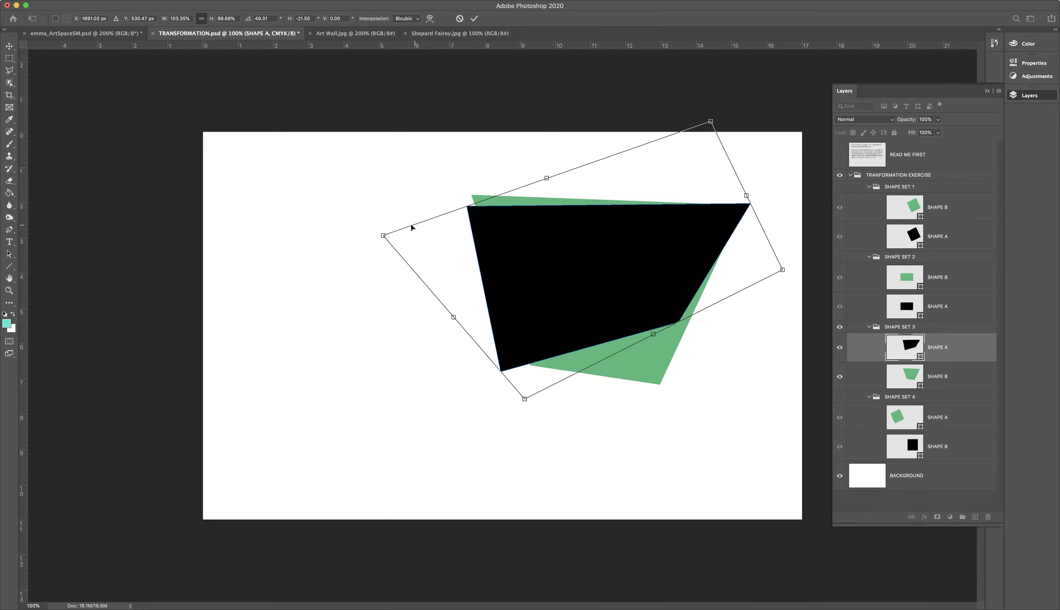
- Apply the skew, then lift SHAPE A's top-left corner and move its bottom-left corner right
key("Return")
key("super+t")
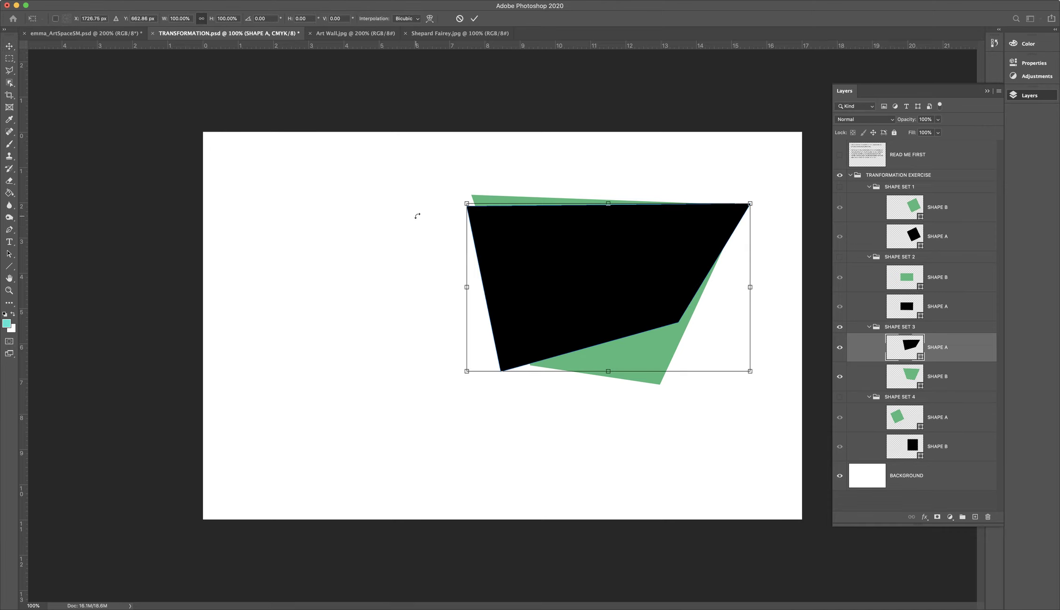
right_click(564, 280)
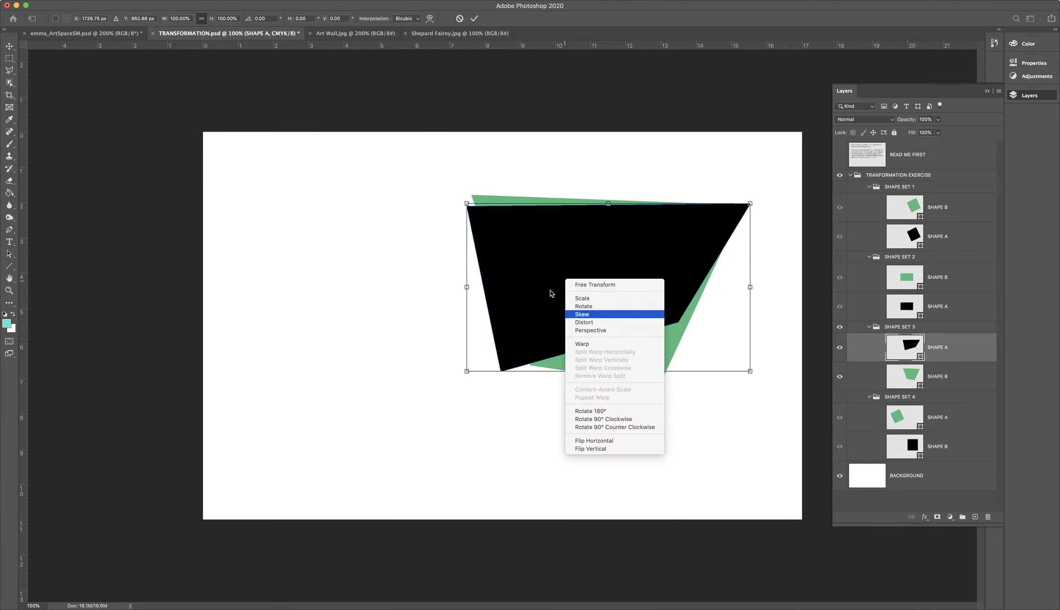
key("Escape")
left_click_drag(466, 202, 467, 192)
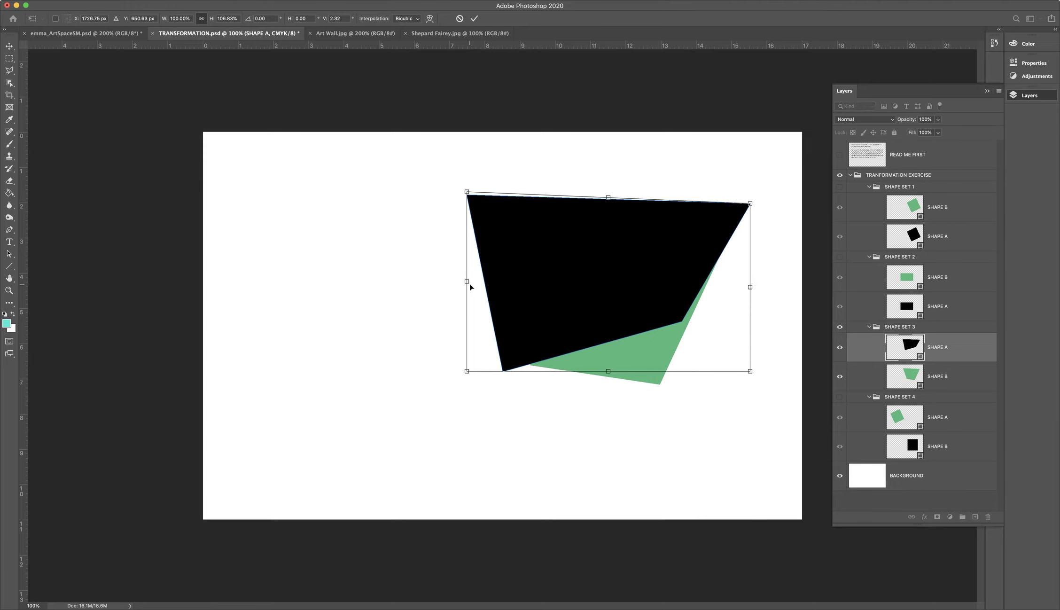
left_click_drag(467, 282, 470, 282)
left_click_drag(467, 370, 501, 370)
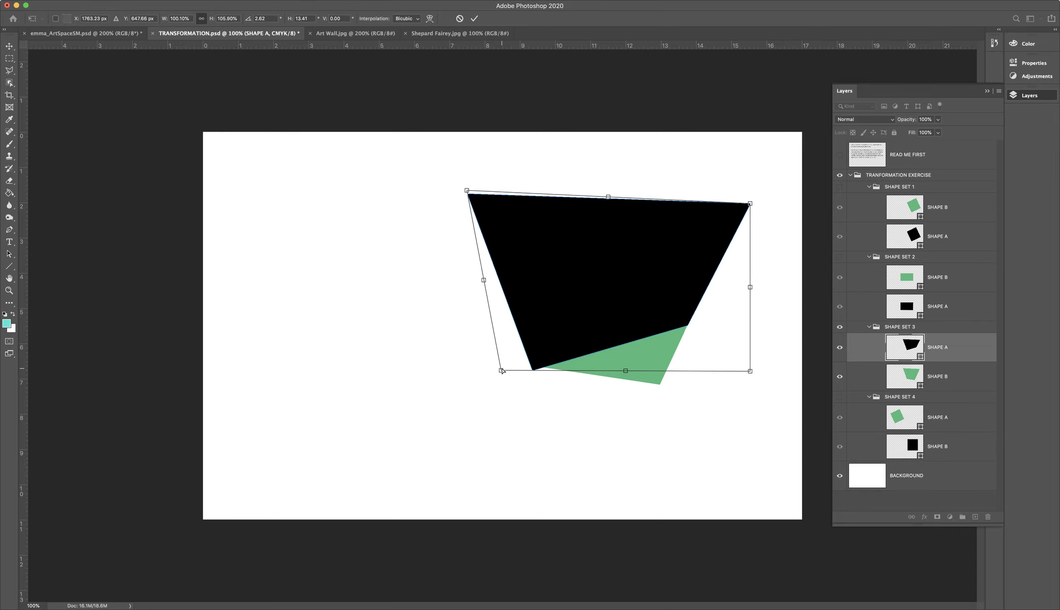
key("Return")
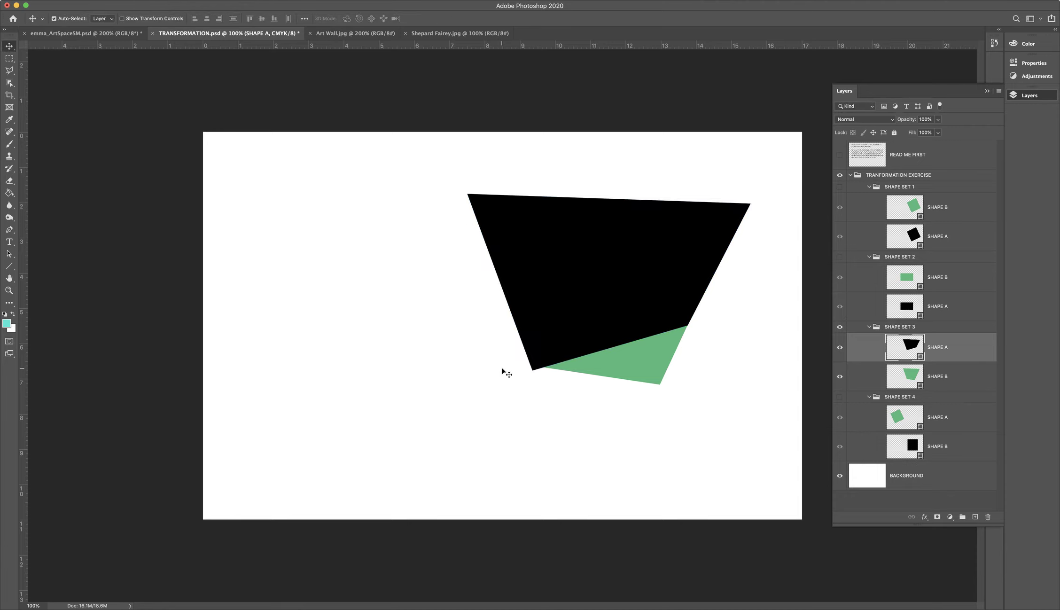
- Skew SHAPE A's lower corner downward and raise its top-right corner over the green trapezoid
key("super+t")
right_click(642, 325)
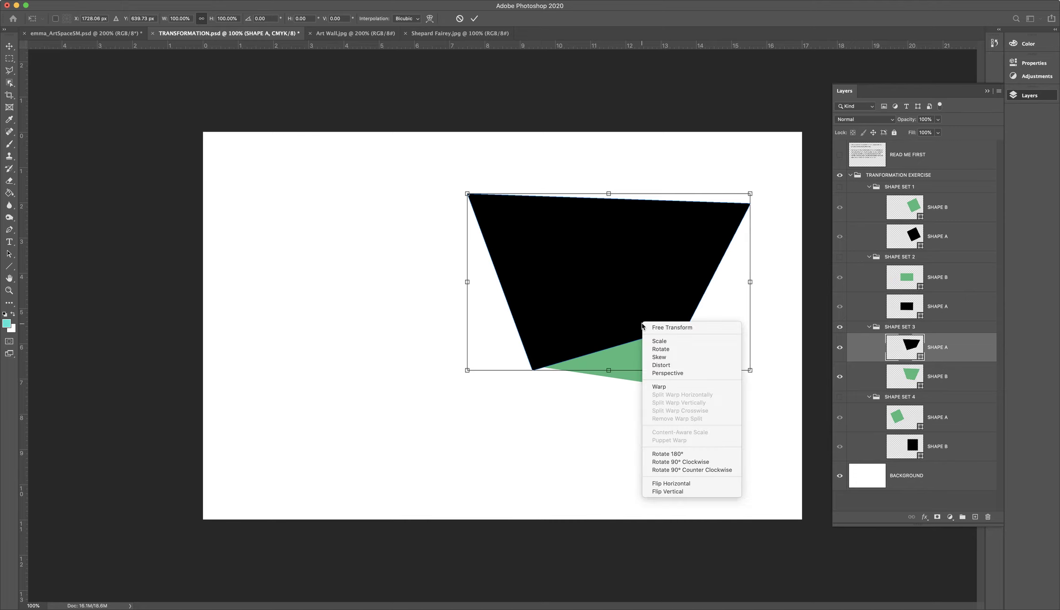
left_click(667, 357)
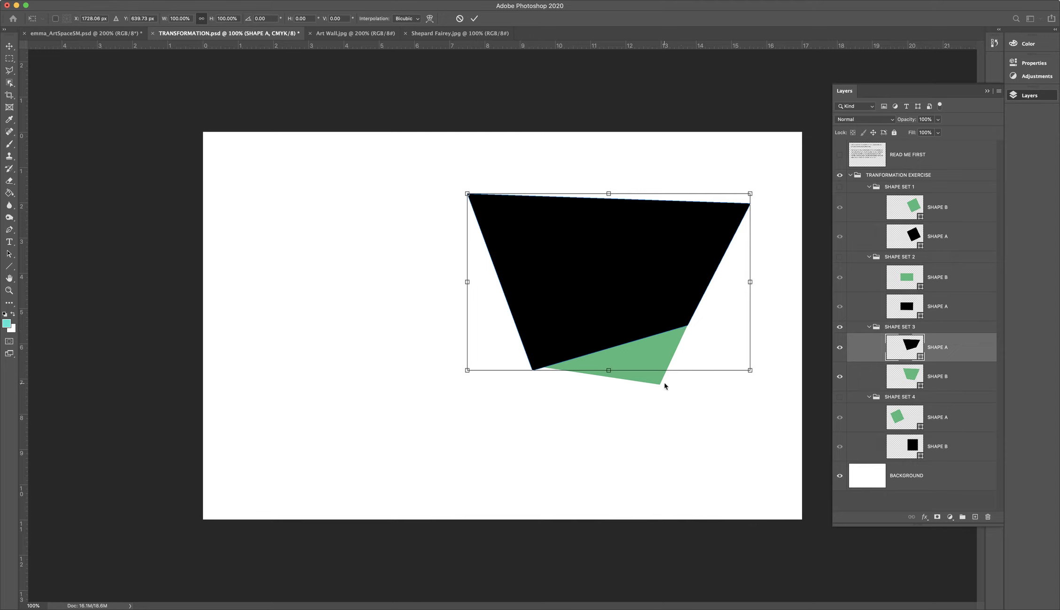
left_click_drag(751, 371, 710, 489)
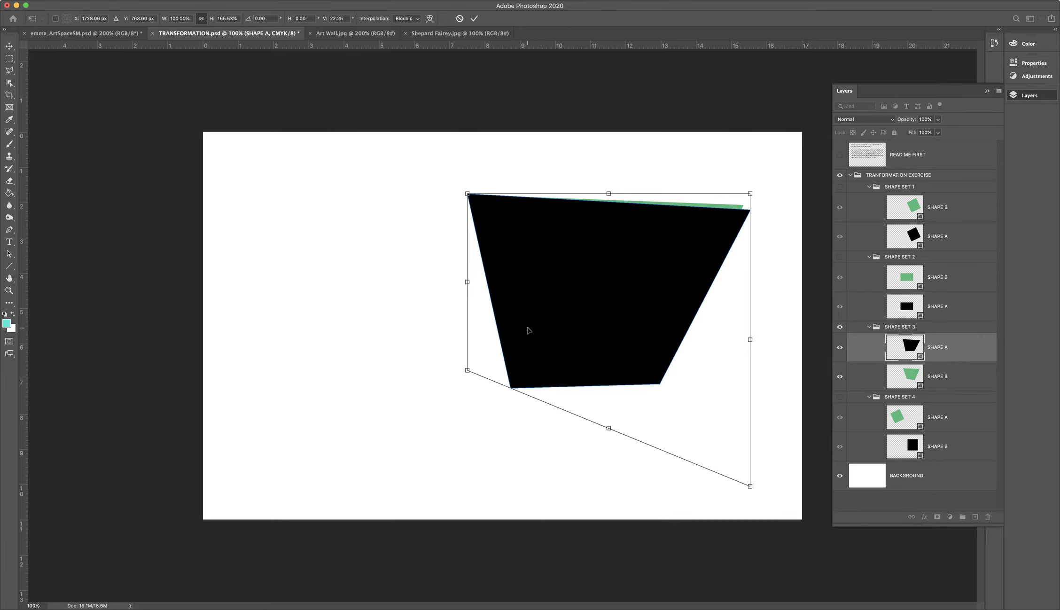
left_click_drag(750, 193, 749, 187)
- Apply the reshape and move green SHAPE B above black SHAPE A in Shape Set 3
key("Return")
left_click(955, 386)
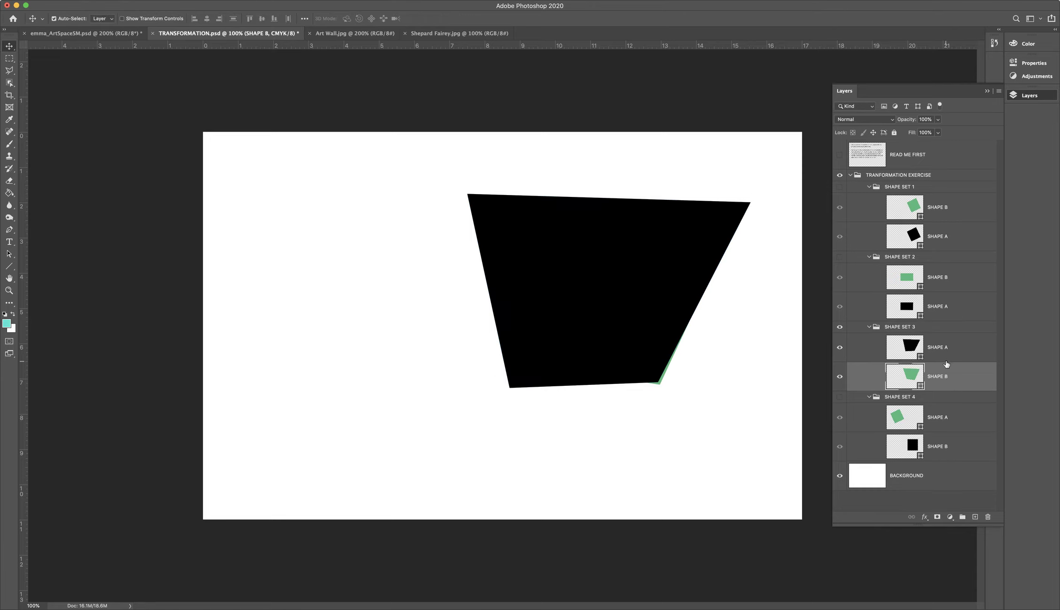
left_click_drag(948, 379, 945, 340)
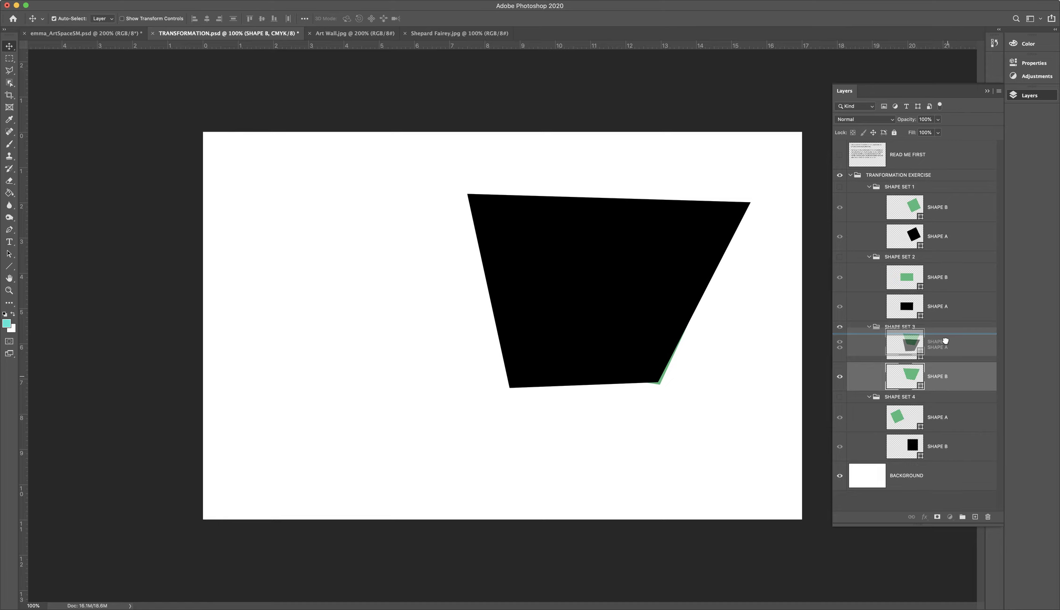
left_click_drag(945, 340, 946, 345)
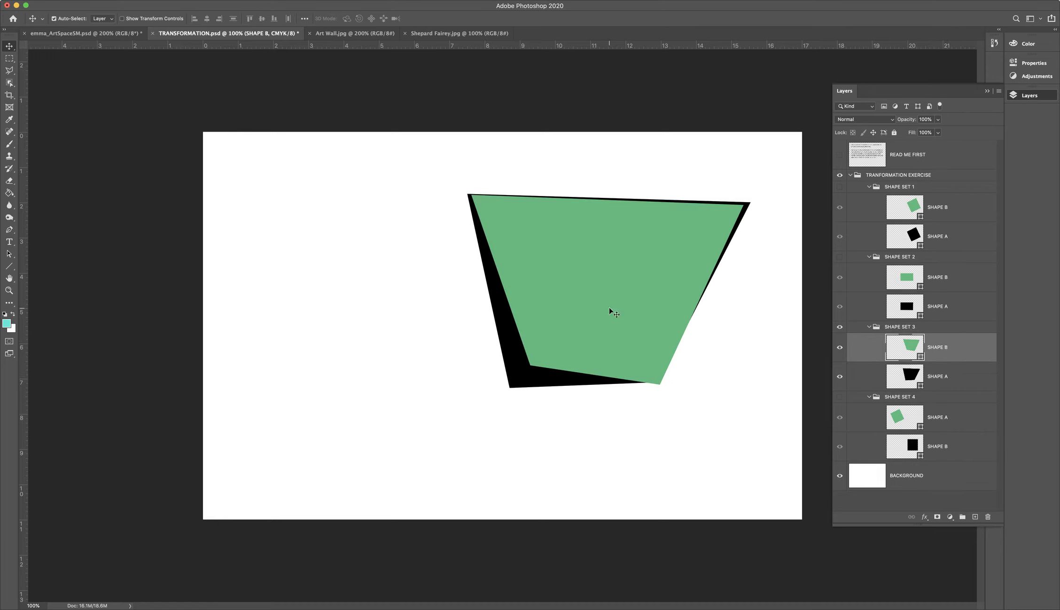
- Apply an unchanged transform to the green shape, then select black SHAPE A for transforming
key("super")
key("super+t")
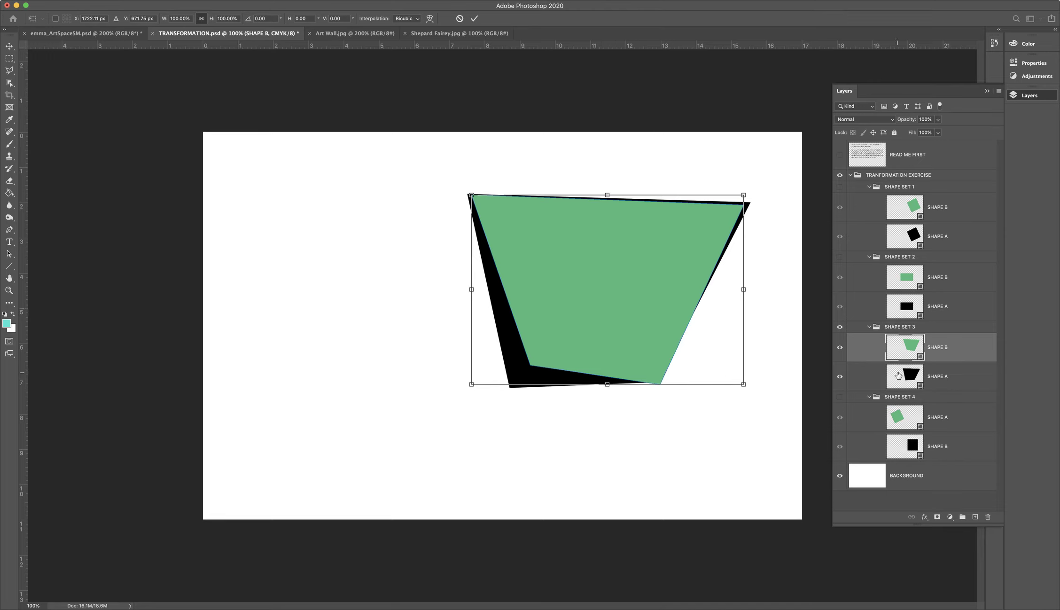
key("Return")
left_click(955, 379)
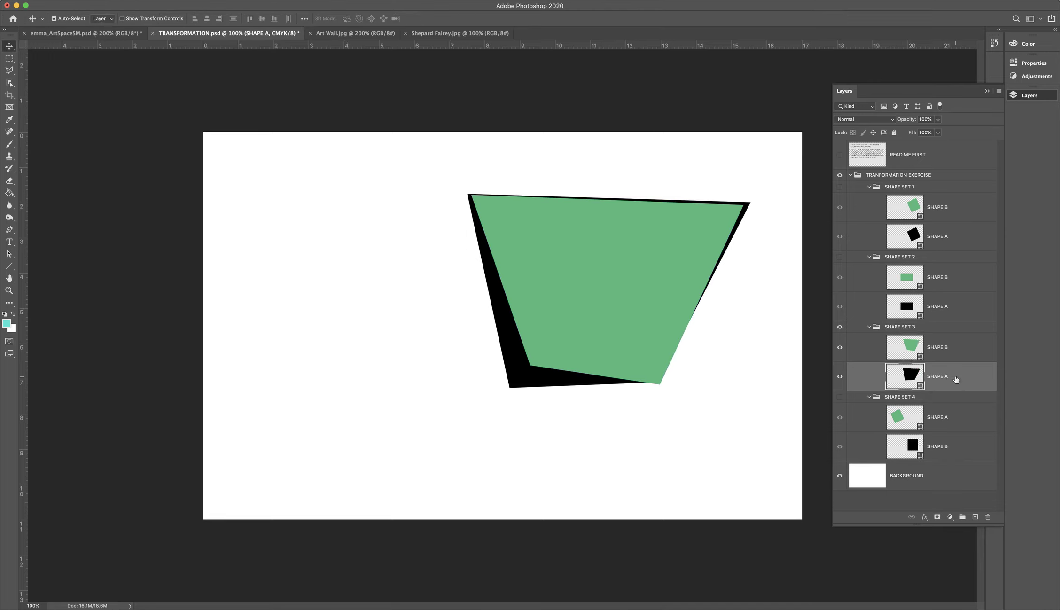
key("super+t")
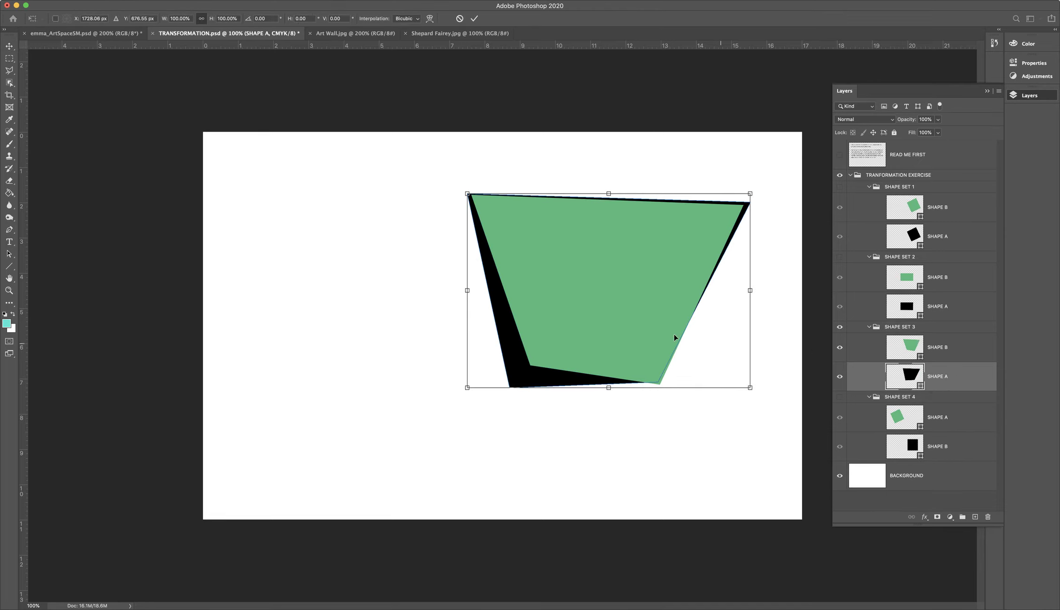
- Distort each of SHAPE A's four corners onto the green trapezoid's corners and apply
right_click(615, 310)
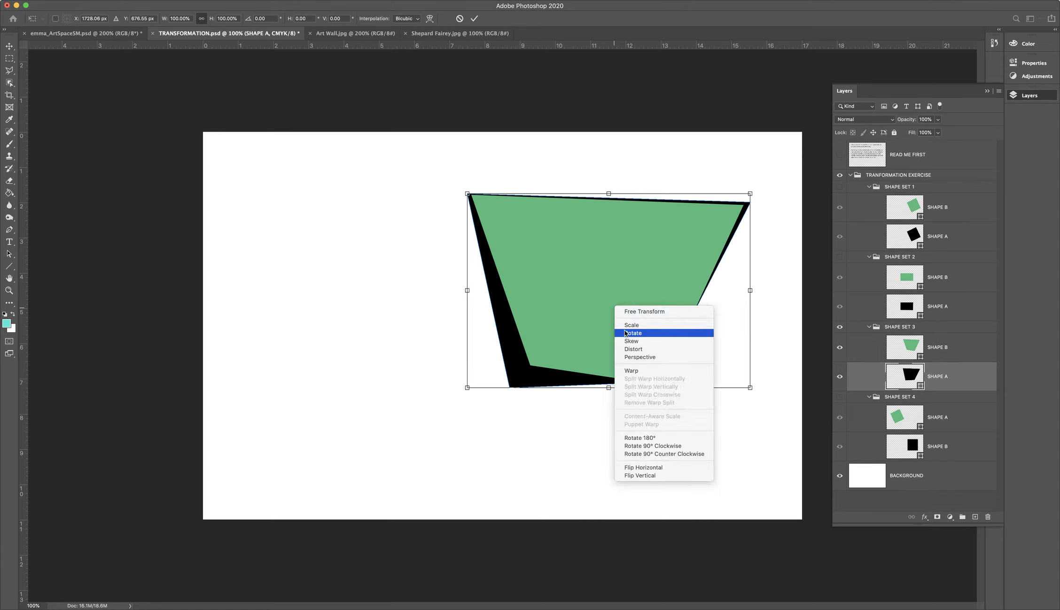
left_click(634, 348)
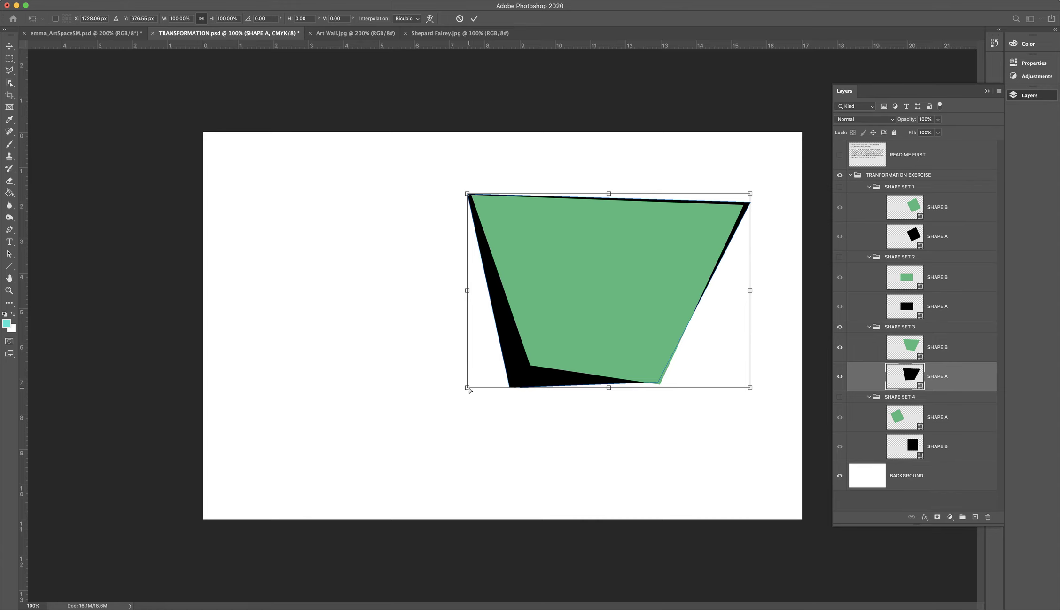
left_click_drag(469, 389, 498, 365)
left_click_drag(468, 193, 473, 196)
left_click_drag(750, 194, 744, 196)
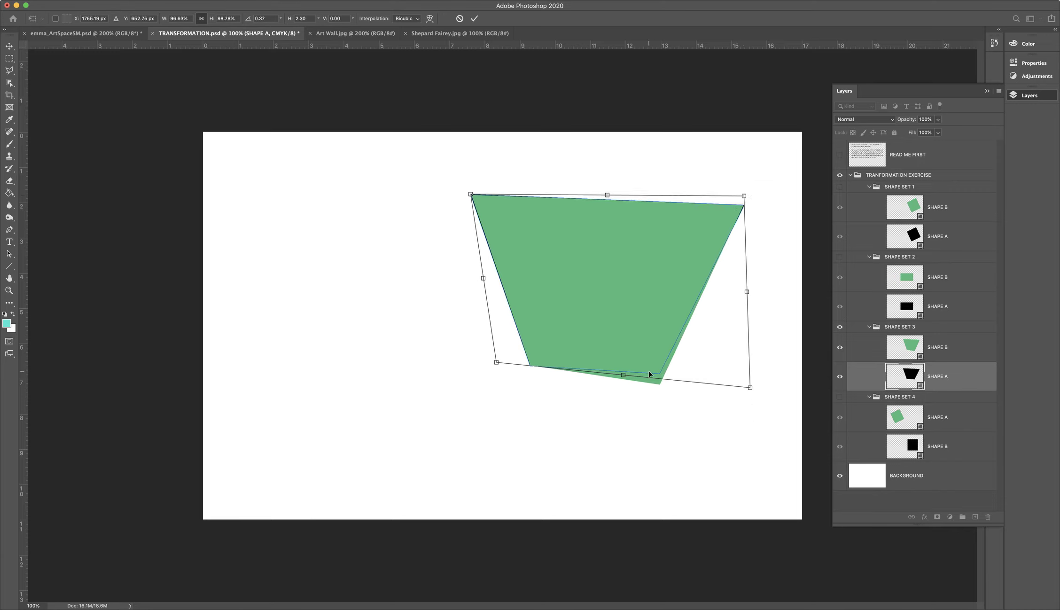
left_click_drag(750, 388, 761, 408)
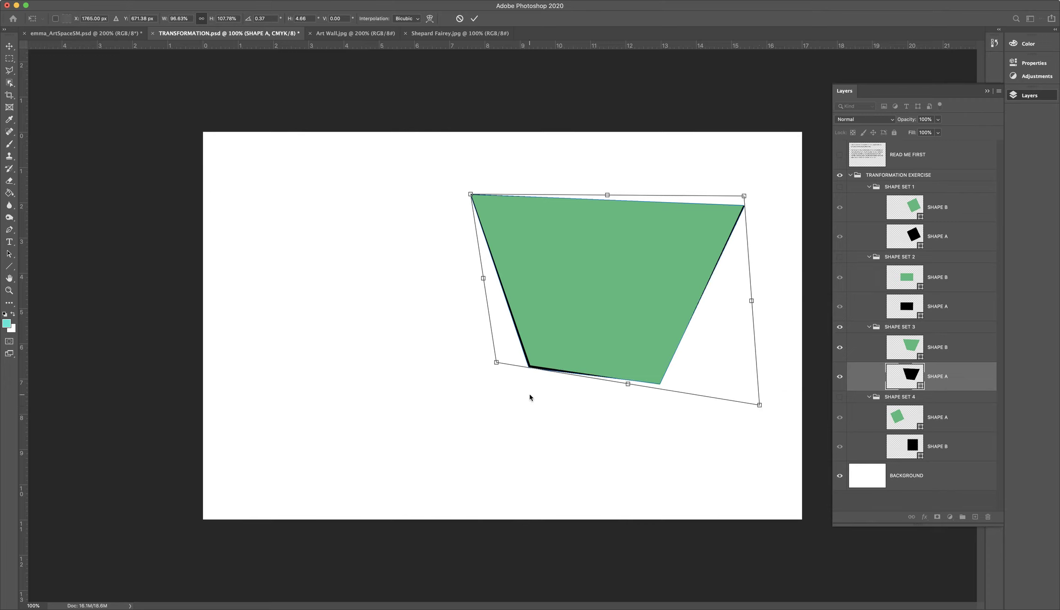
left_click_drag(498, 364, 500, 364)
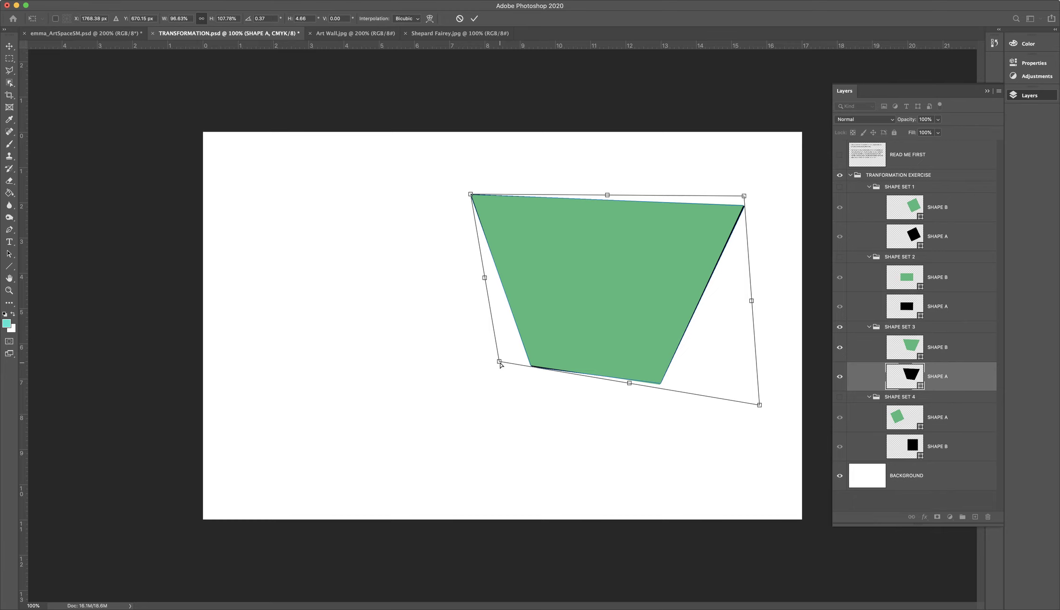
key("Return")
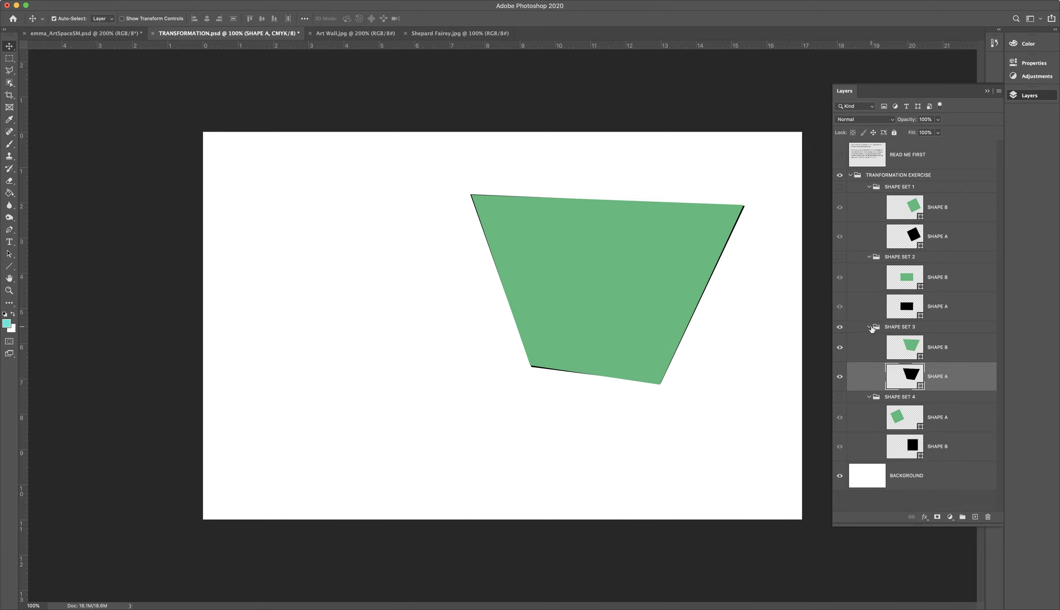
- Hide Shape Set 3, show Shape Set 4, and select its black SHAPE B layer
left_click(840, 328)
left_click(839, 397)
left_click(910, 413)
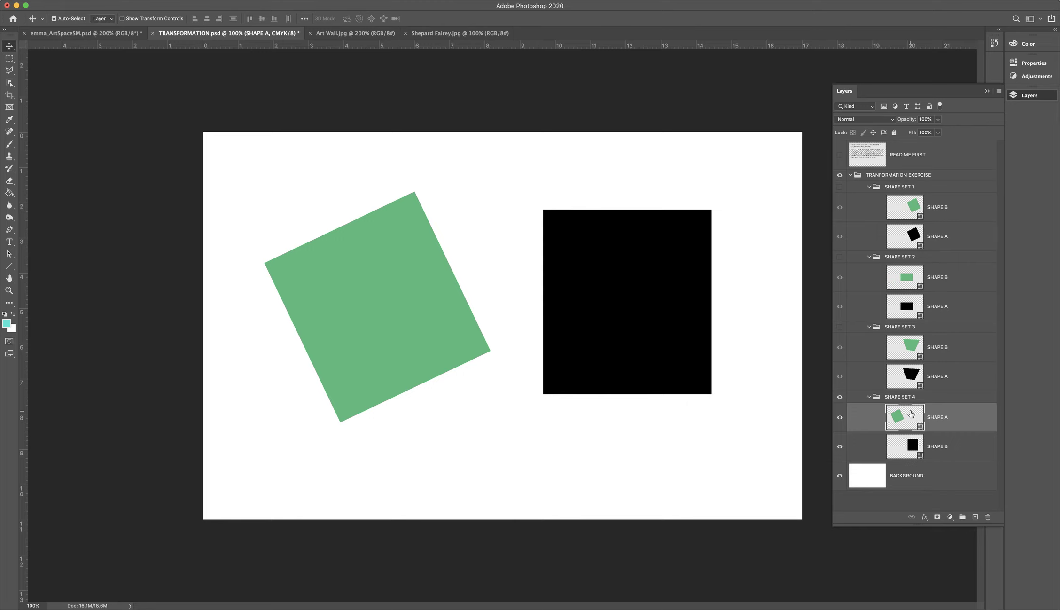
left_click(937, 447)
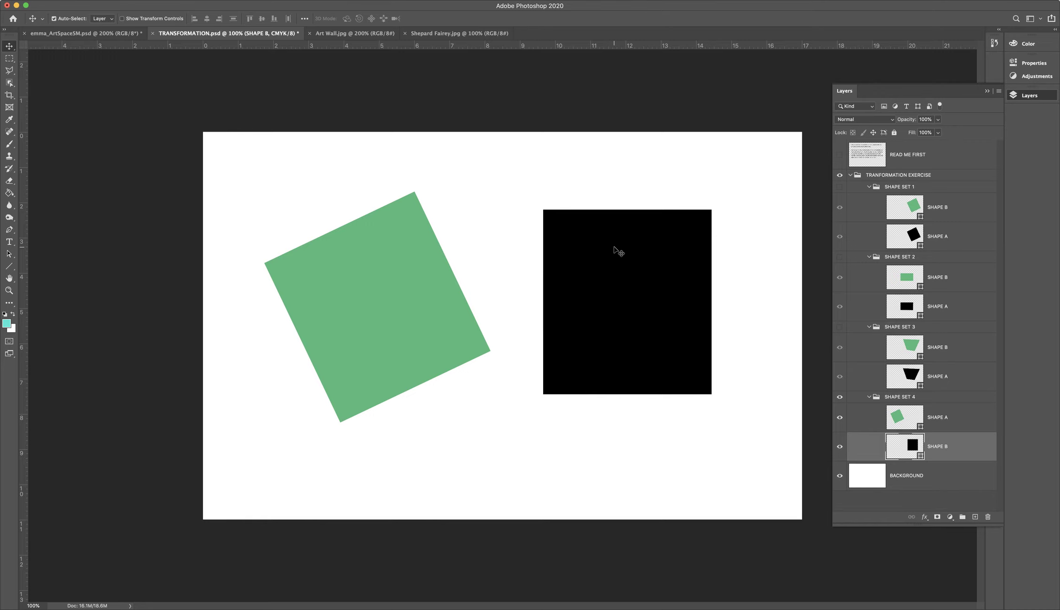
- Rotate the black square to the green square's tilt and move it underneath it
key("super+t")
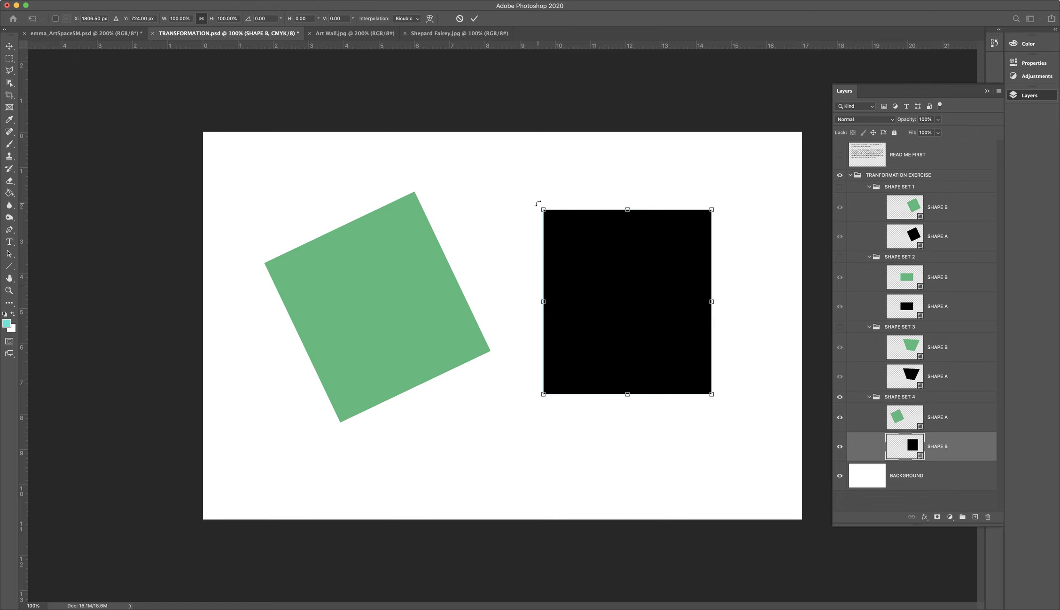
left_click_drag(539, 205, 500, 226)
left_click_drag(587, 255, 407, 272)
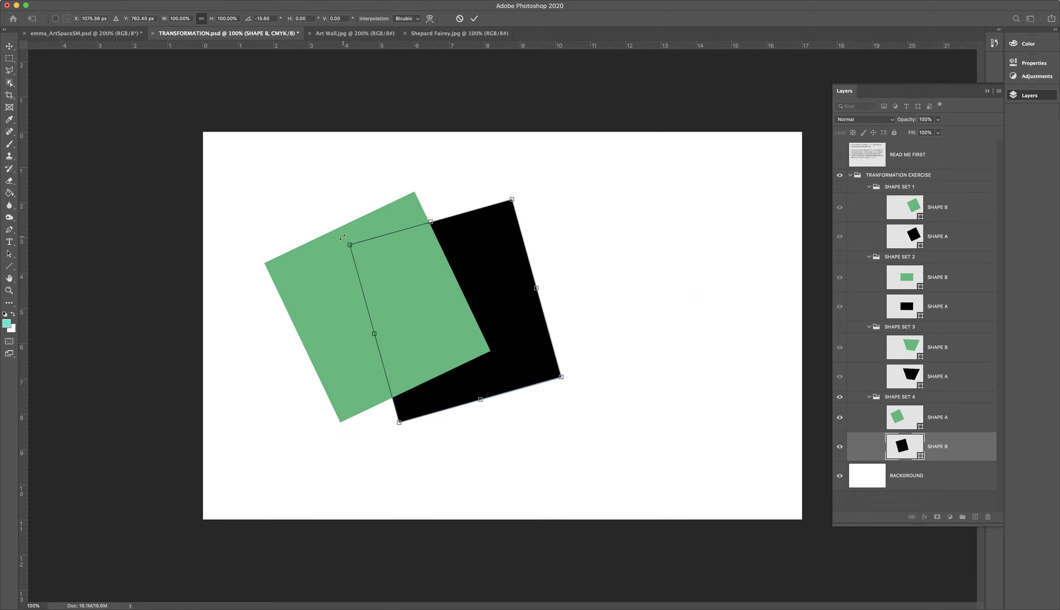
left_click_drag(342, 238, 332, 257)
left_click_drag(489, 287, 412, 287)
left_click_drag(428, 340, 428, 340)
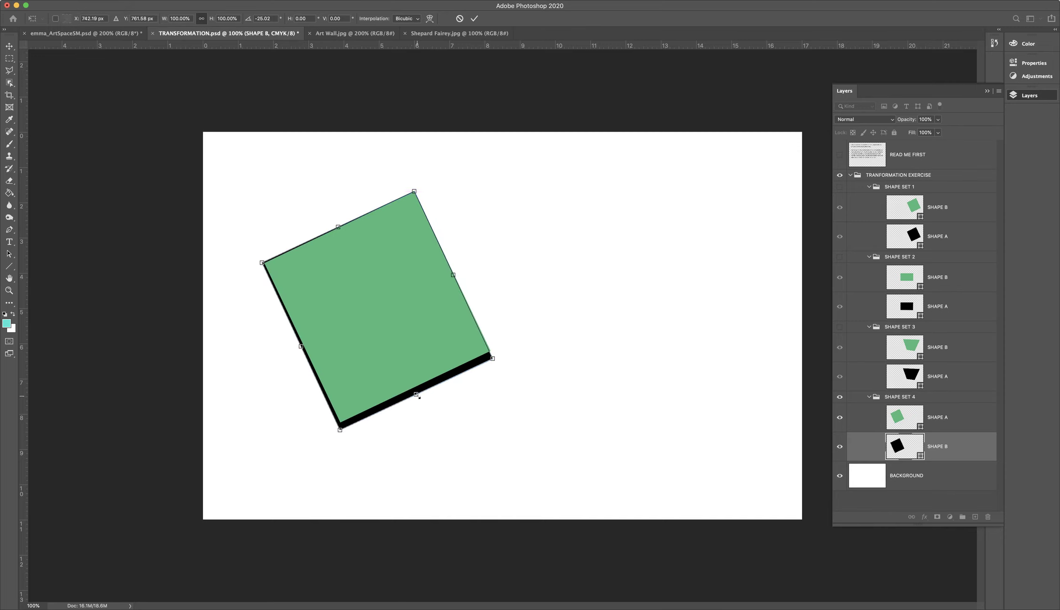
- Shorten and narrow the black square slightly, apply, and move the green square aside to check
left_click_drag(416, 395, 414, 387)
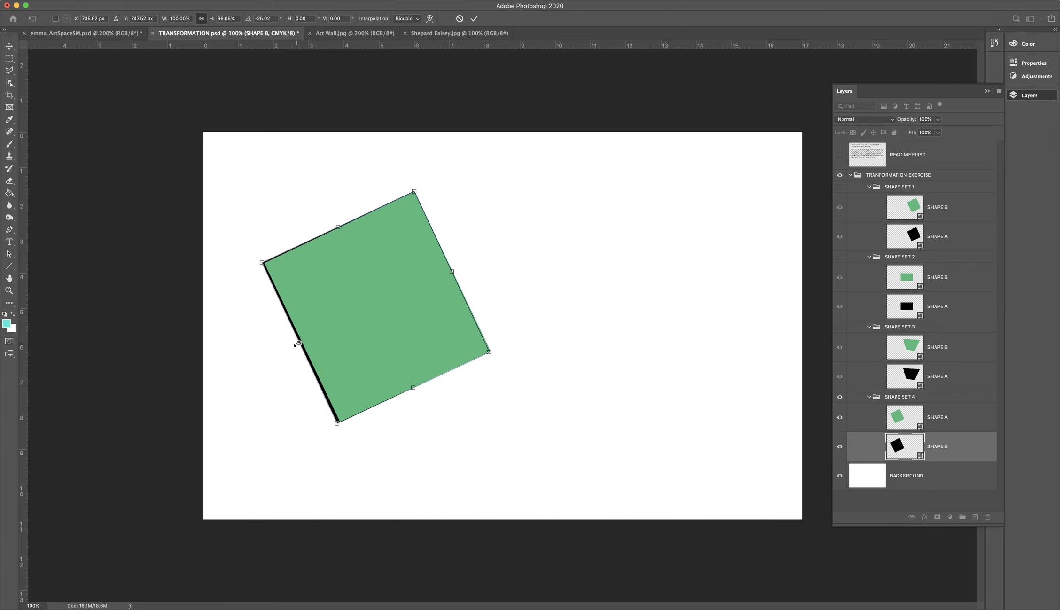
left_click_drag(298, 343, 301, 342)
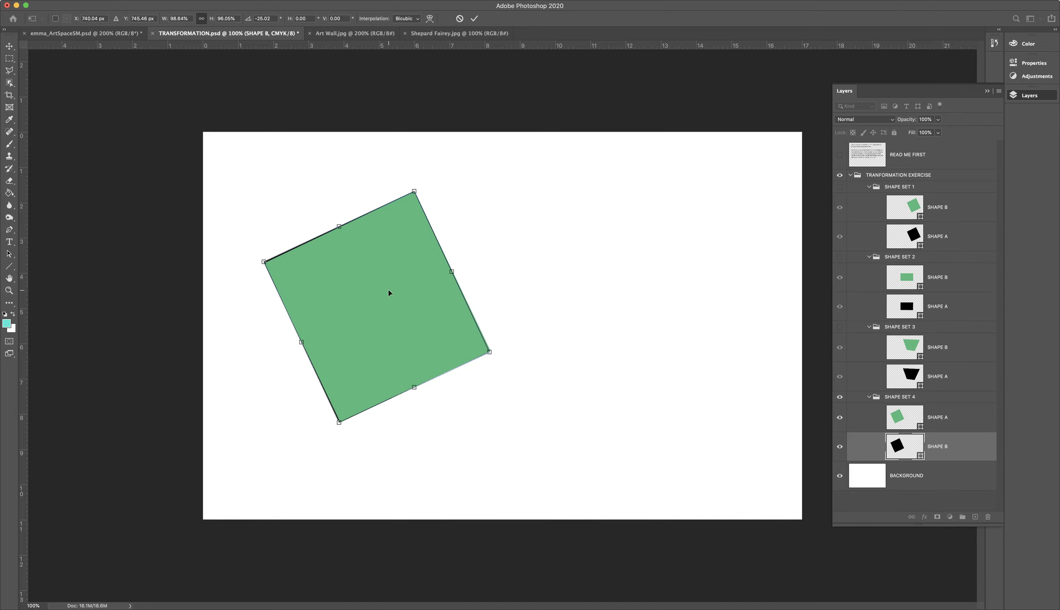
key("Return")
left_click_drag(446, 324, 583, 323)
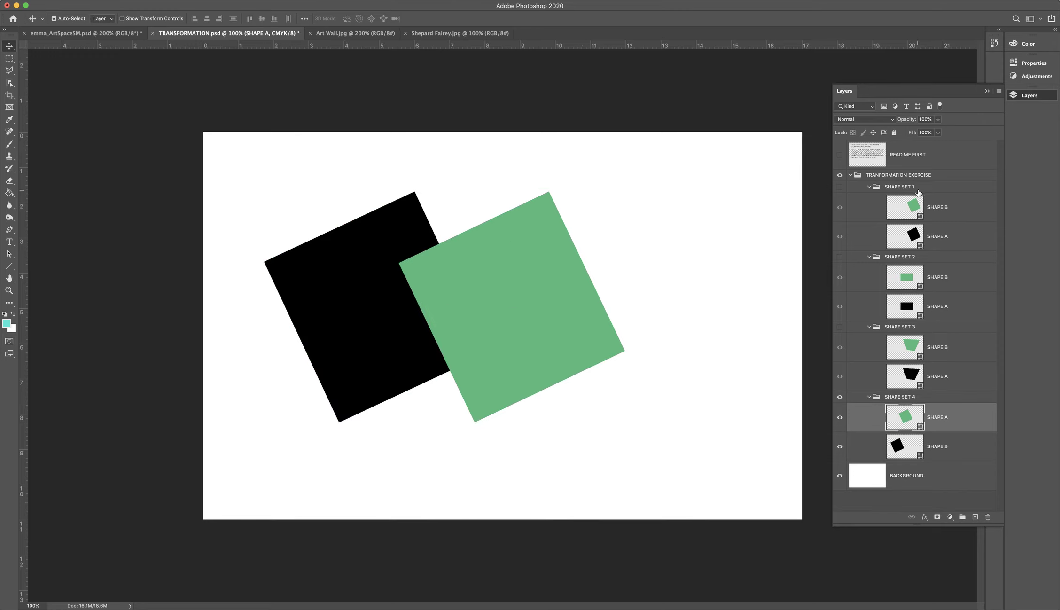
- Undo the green square's move and the black square's transform, then reselect SHAPE B
key("super+z")
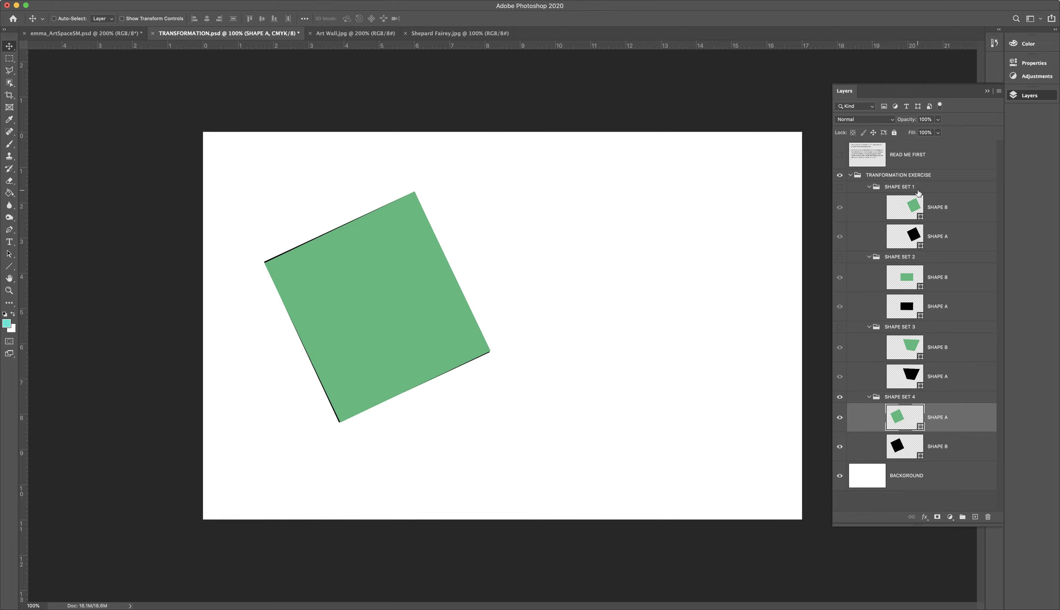
key("super+z")
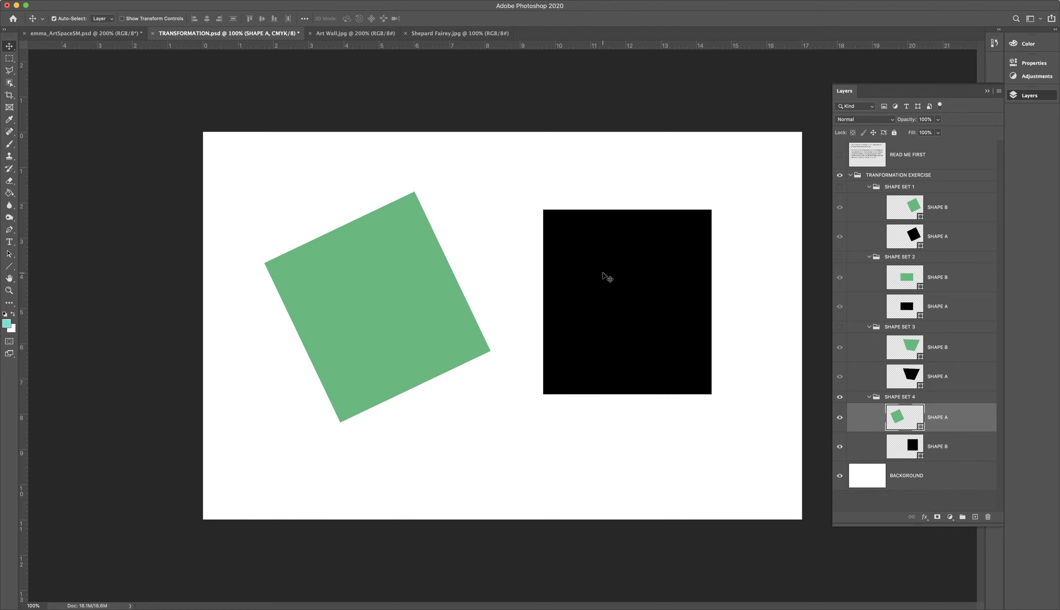
left_click(949, 451)
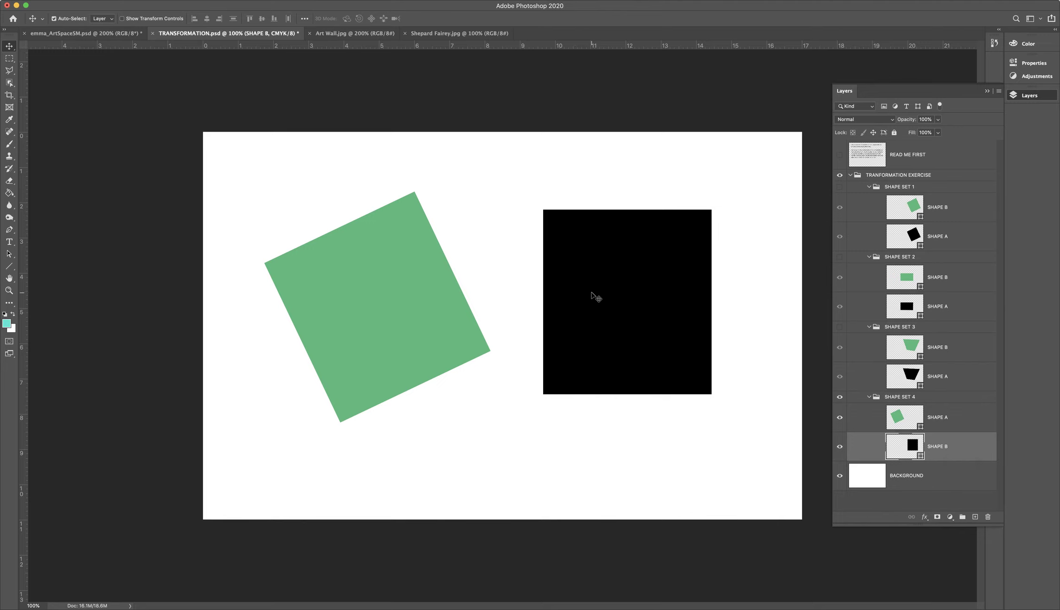
- Move the black square onto the green one and distort its top, right and bottom corners to match
key("ctrl+t")
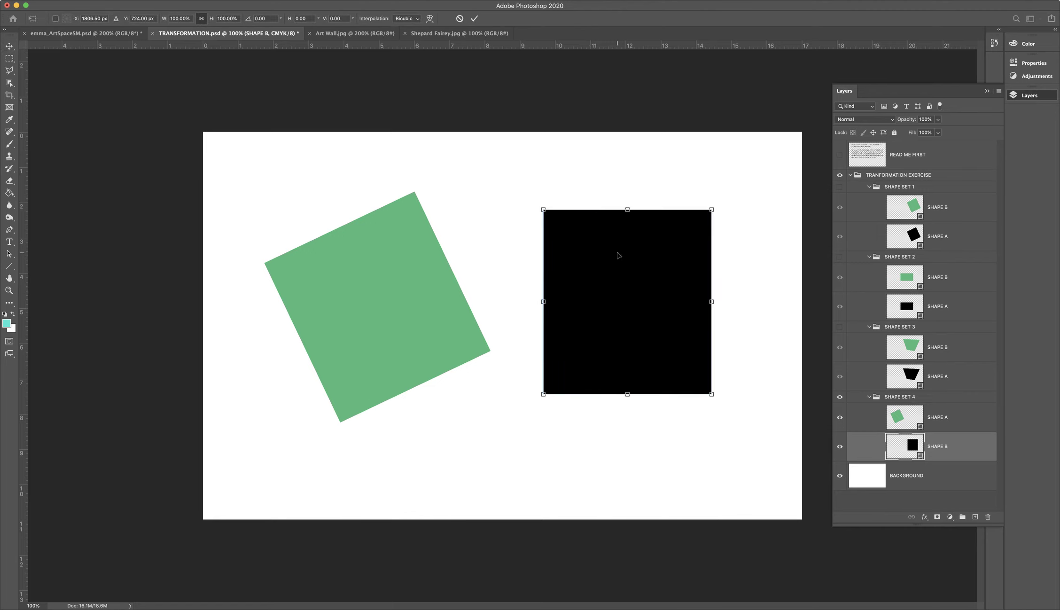
left_click_drag(617, 254, 348, 305)
right_click(348, 306)
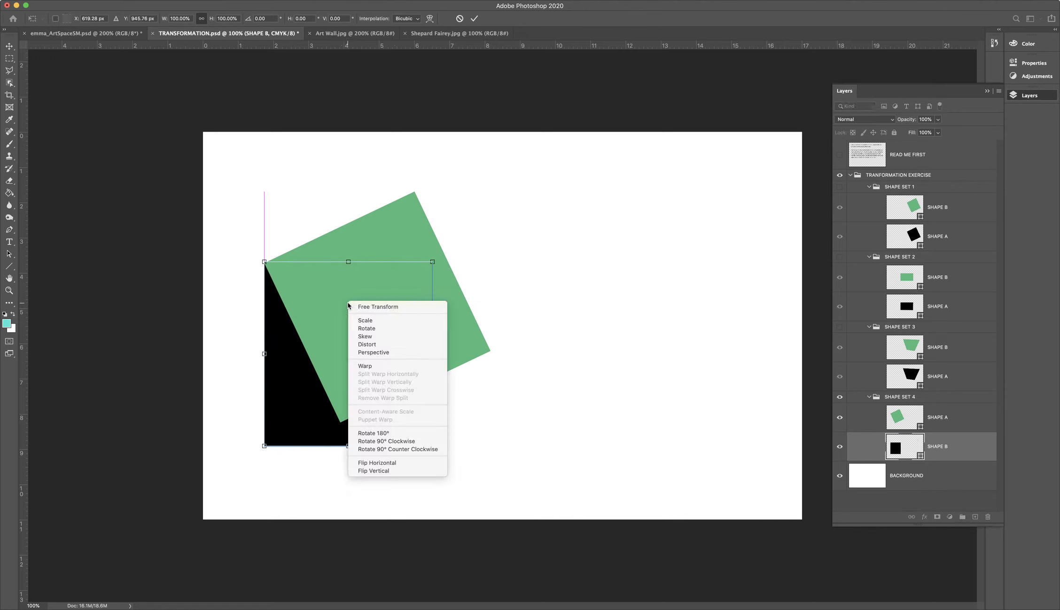
left_click(383, 344)
left_click_drag(433, 262, 414, 193)
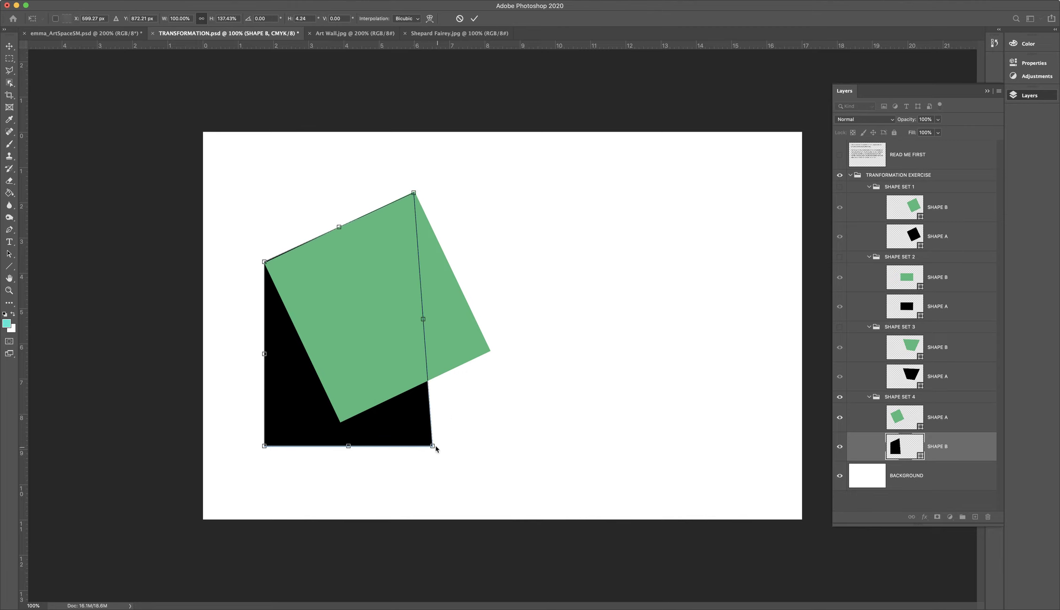
left_click_drag(432, 444, 490, 350)
left_click_drag(264, 446, 341, 424)
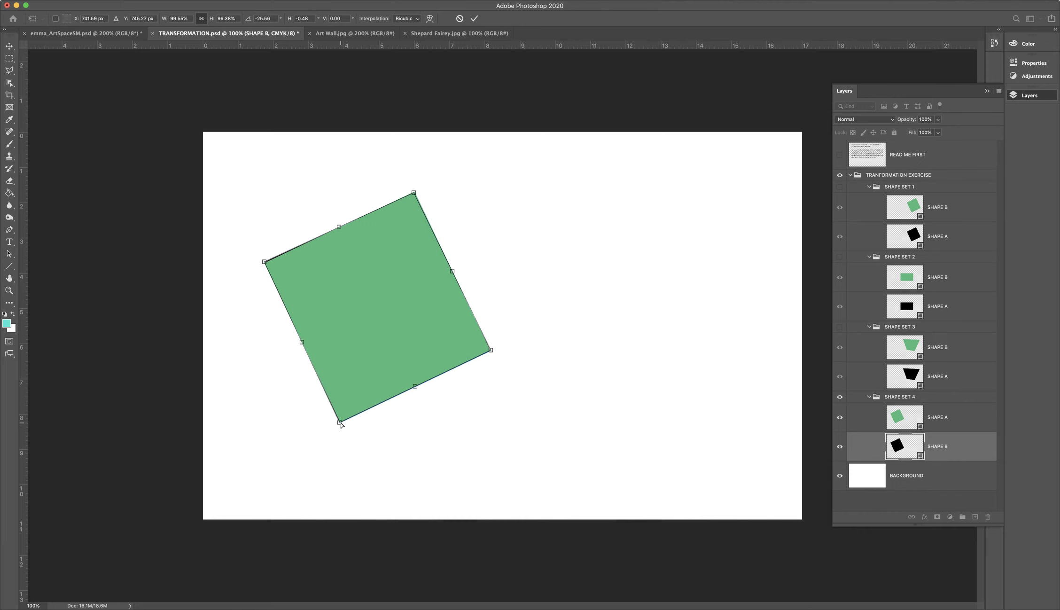
key("Return")
- Drag the green square to the right, revealing the reshaped black square in Shape Set 4
left_click_drag(378, 336, 594, 319)
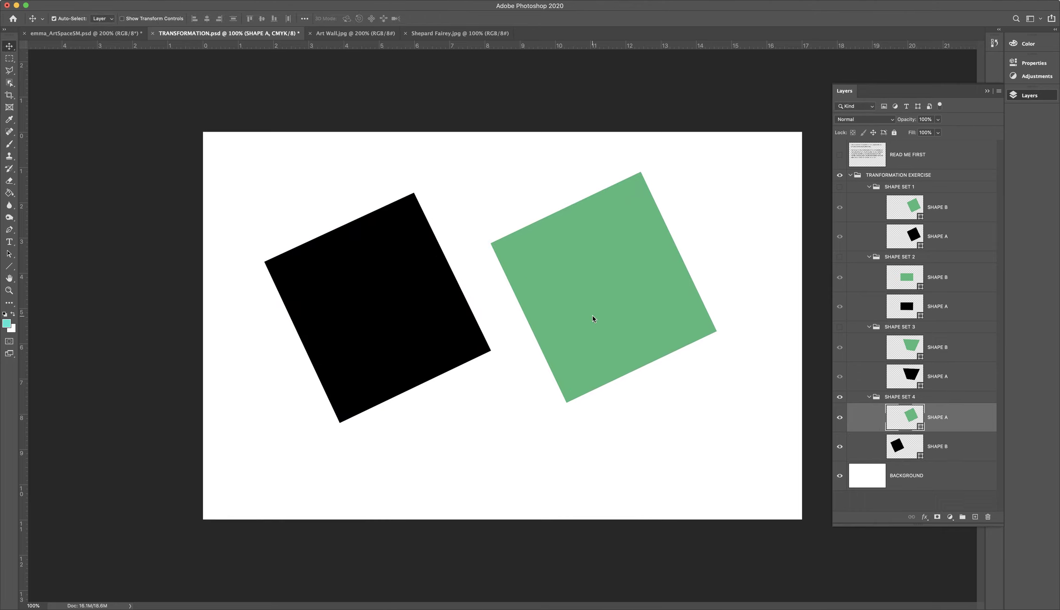